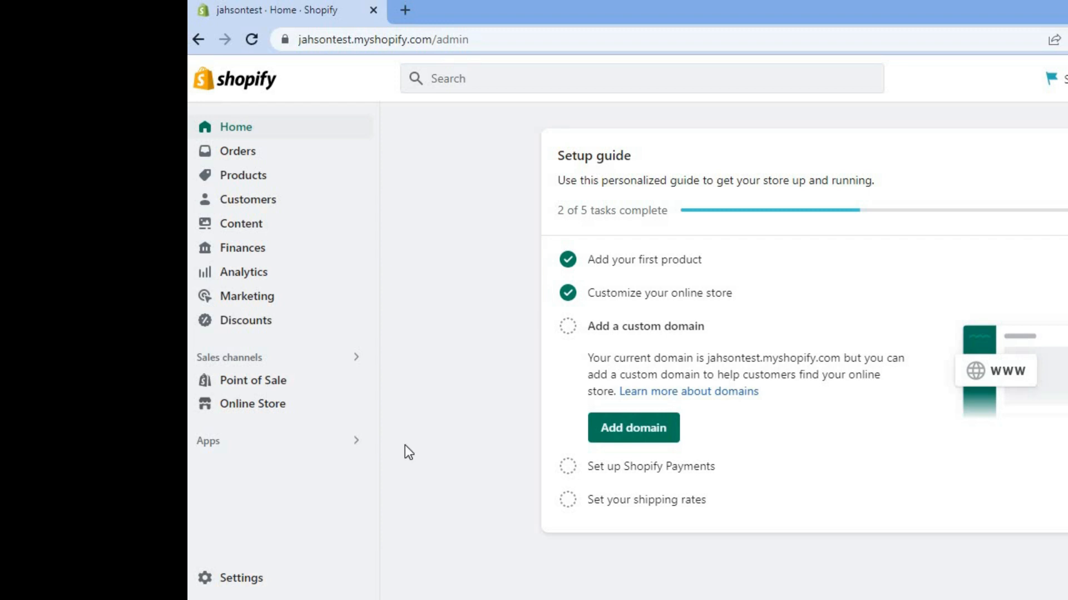
# - Open the Shopify App Store from the store's apps and sales channels settings
pyautogui.click(229, 580)
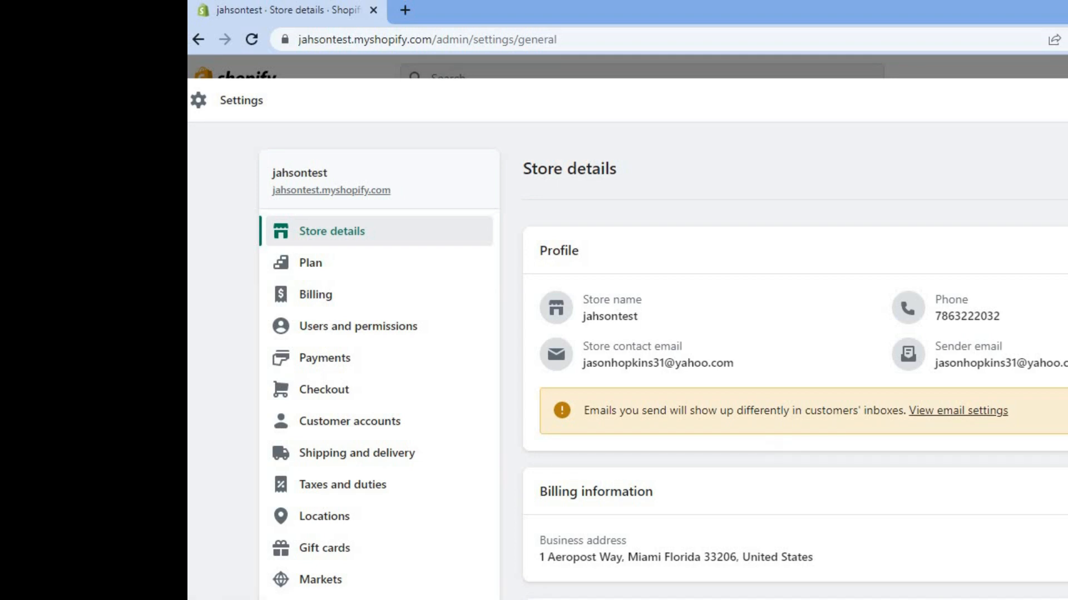
pyautogui.scroll(-3, 662, 448)
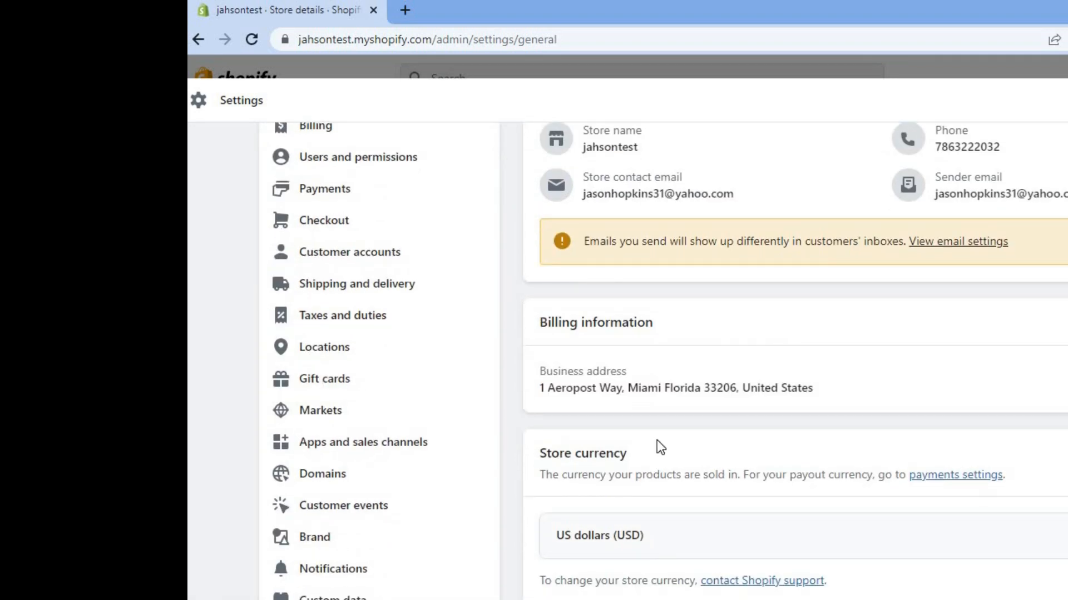
pyautogui.click(383, 455)
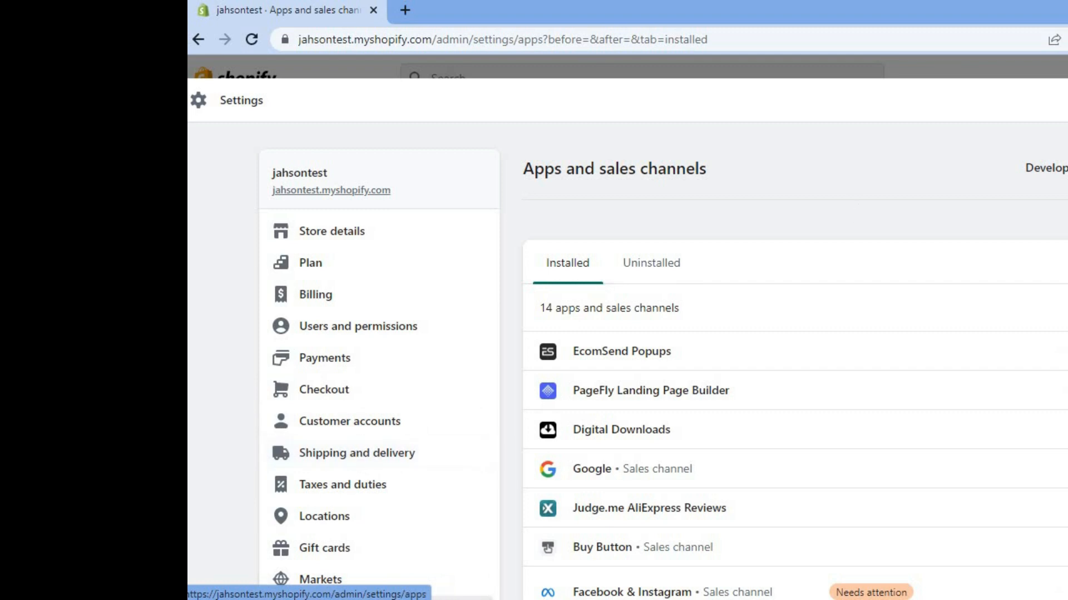
pyautogui.click(1067, 167)
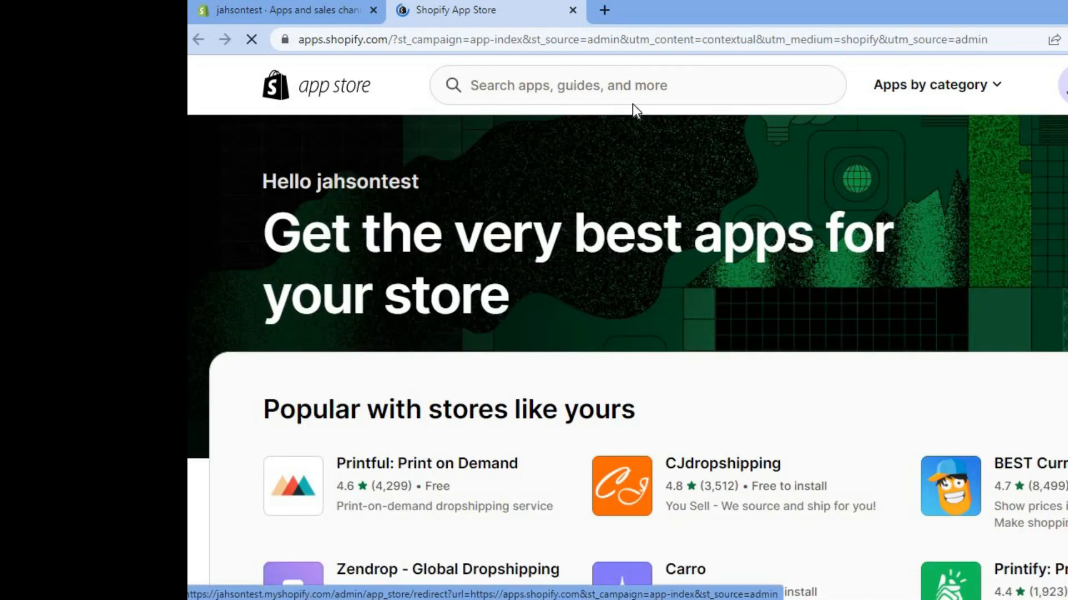
# - Search the app store for "size chart" and open the installed Kiwi Size Chart & Recommender app
pyautogui.click(629, 85)
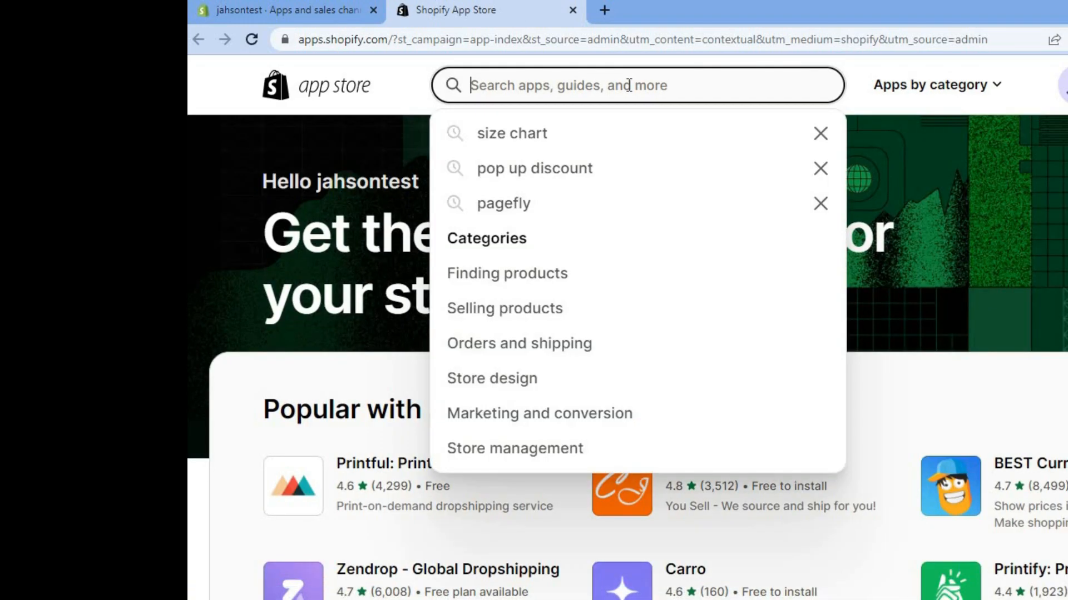
pyautogui.click(535, 136)
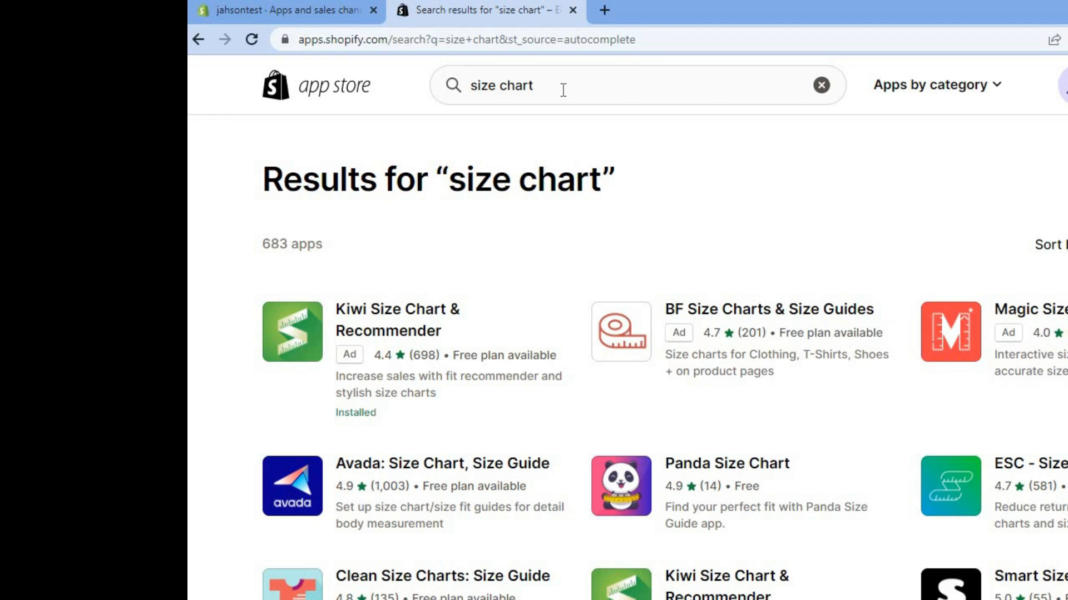
pyautogui.click(405, 314)
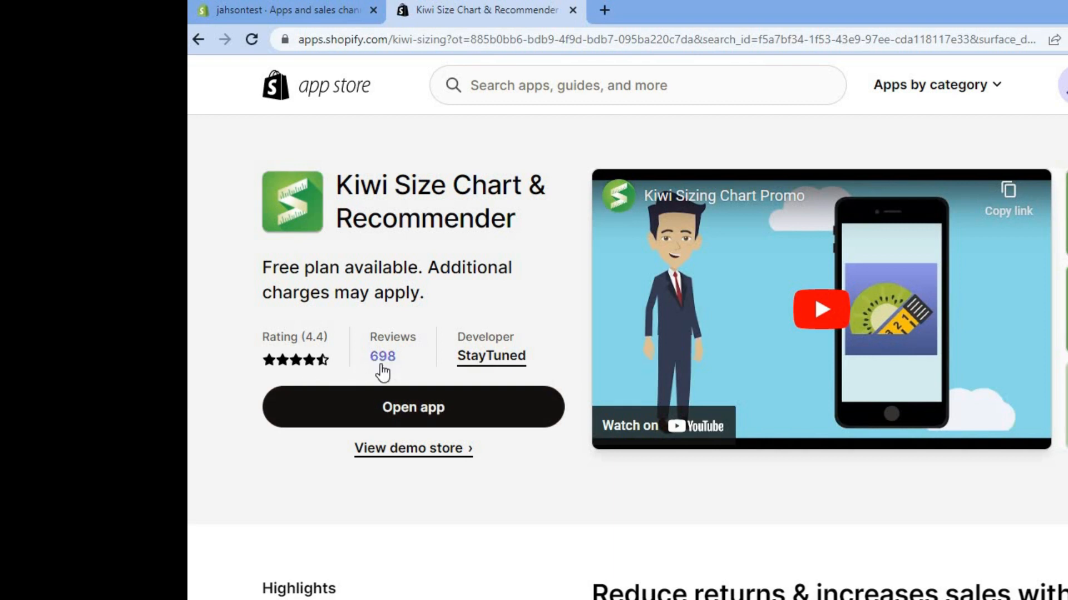
pyautogui.click(402, 407)
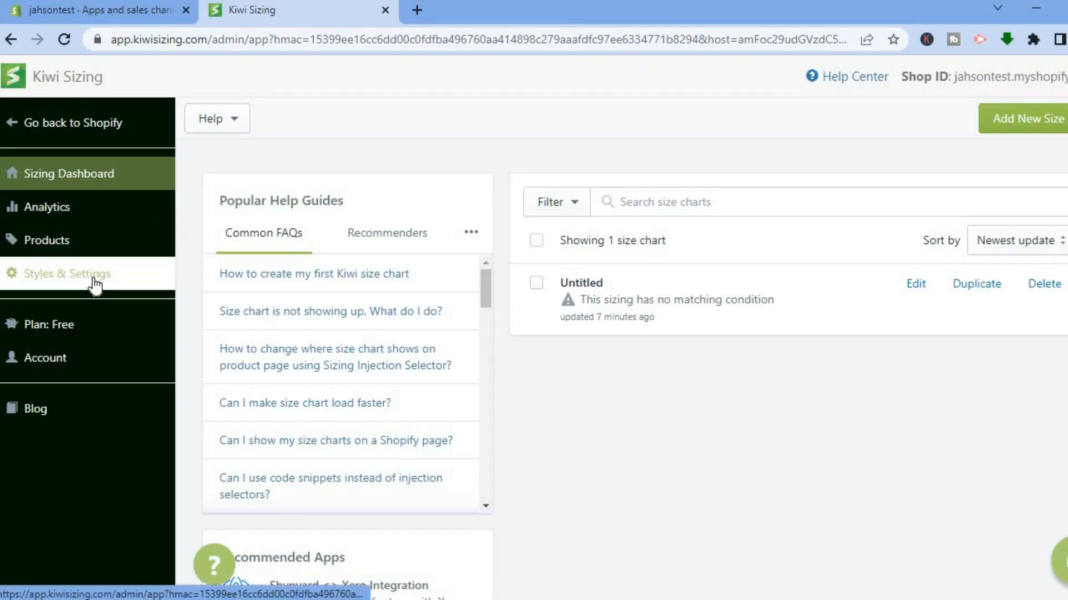
# - Review the app's general display settings, the size chart's table unit and style options, and the international chart styles
pyautogui.click(95, 282)
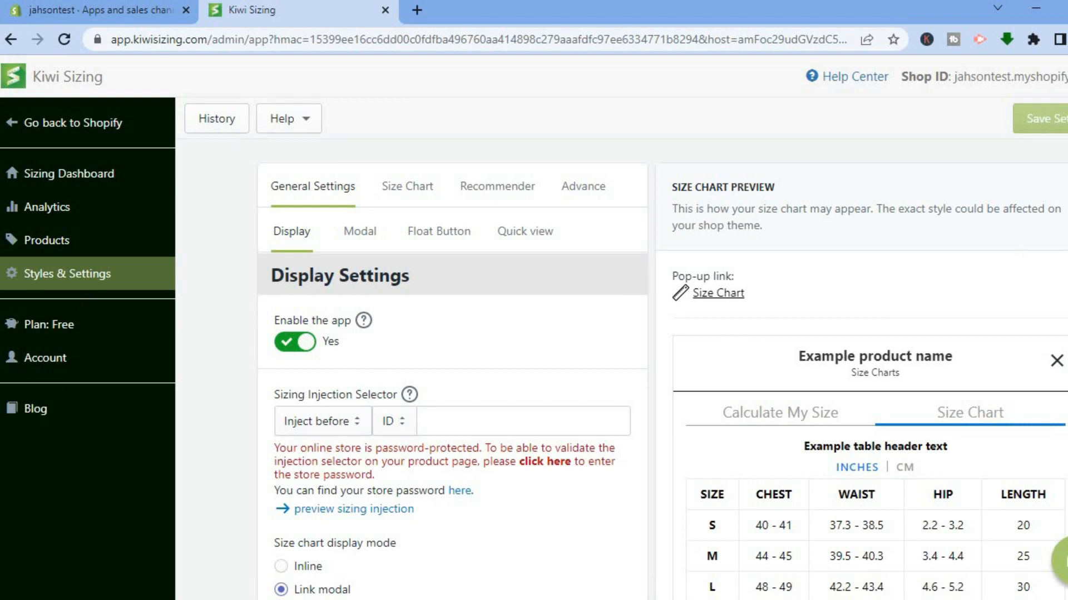
pyautogui.scroll(-2, 862, 379)
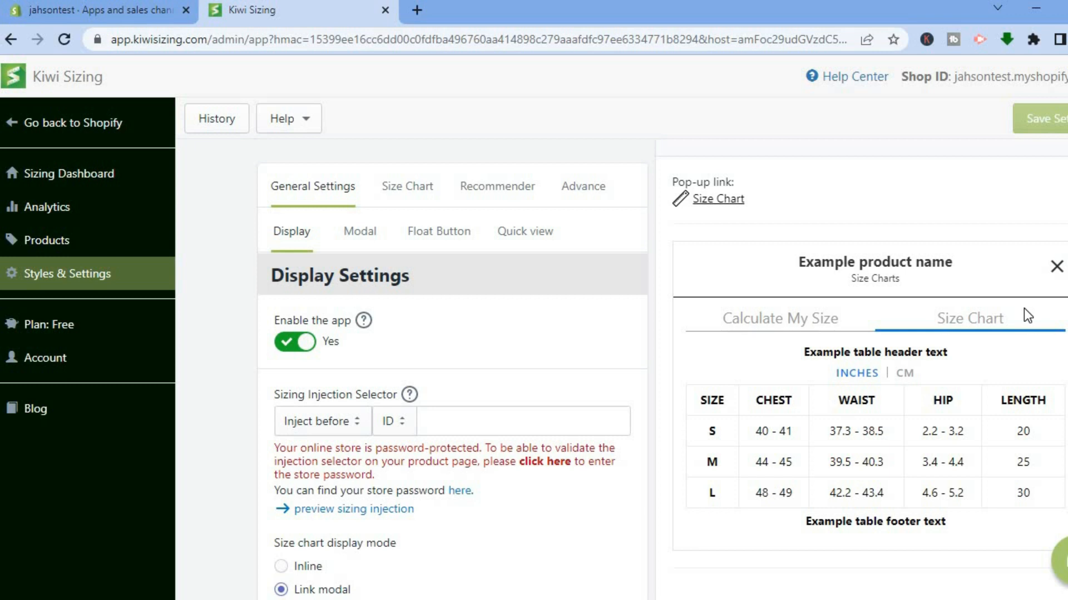
pyautogui.scroll(1, 862, 367)
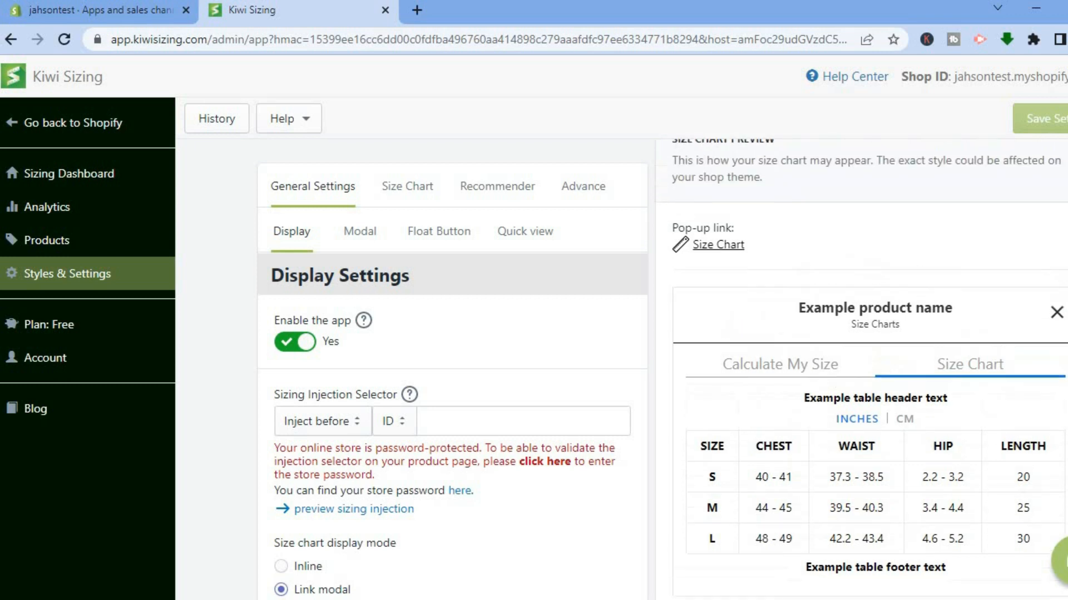
pyautogui.click(408, 194)
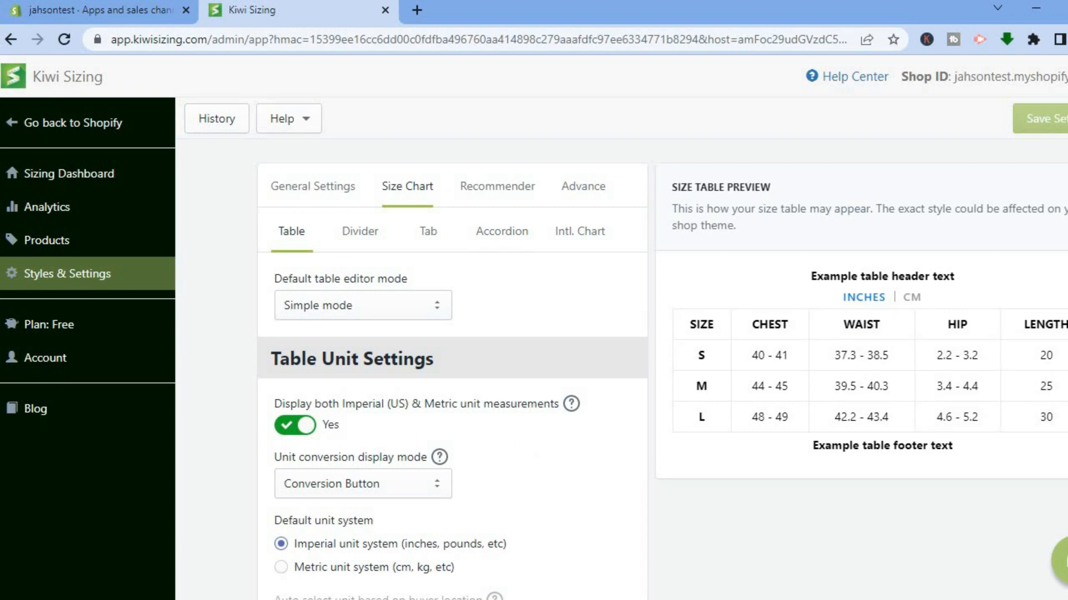
pyautogui.scroll(-4, 452, 377)
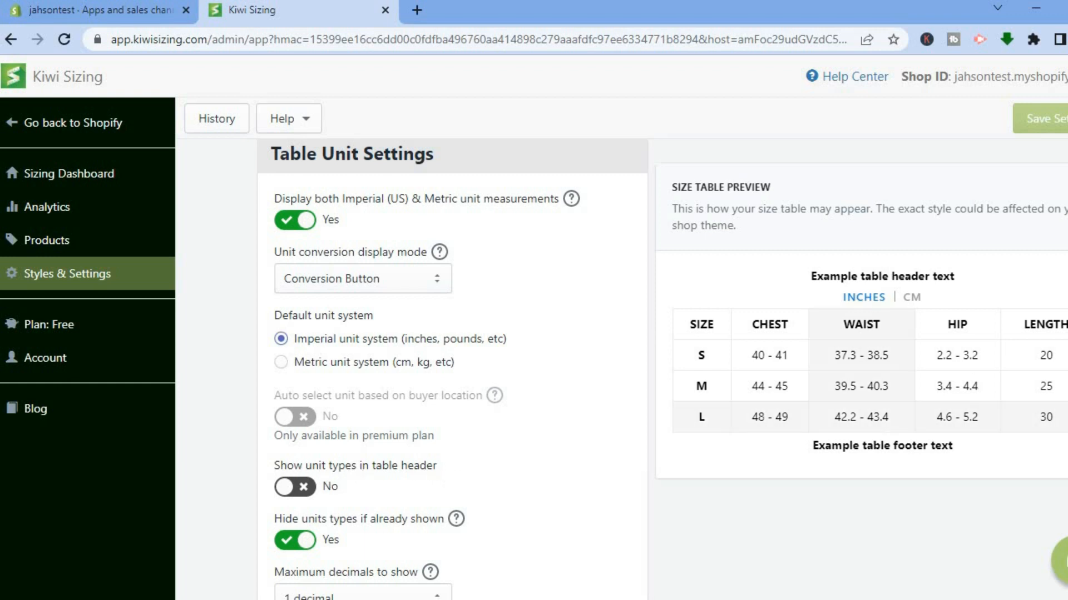
pyautogui.scroll(-4, 452, 367)
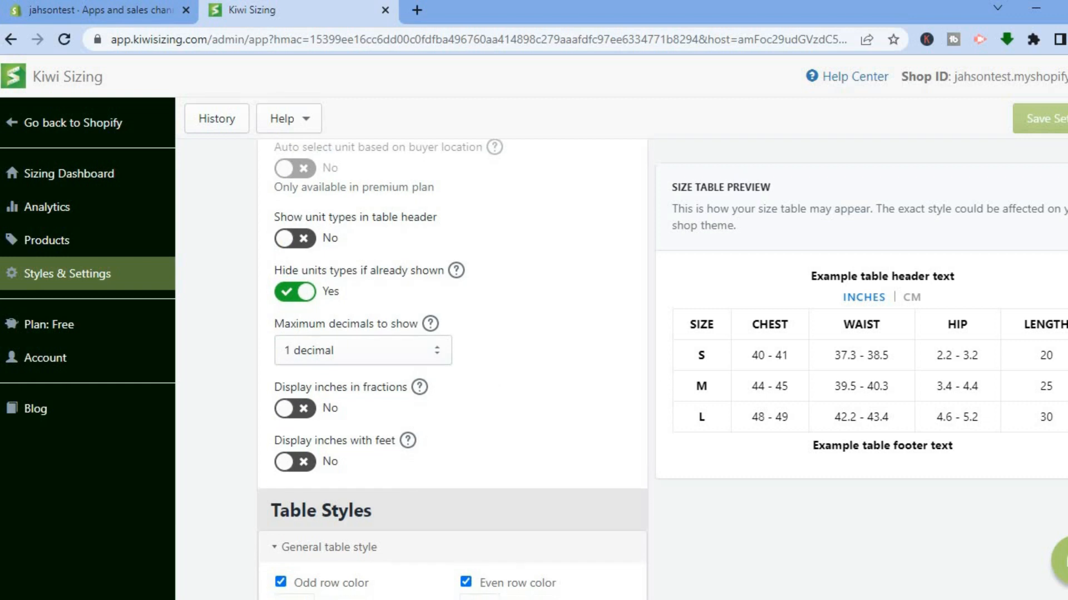
pyautogui.scroll(-2, 452, 367)
pyautogui.scroll(-4, 489, 310)
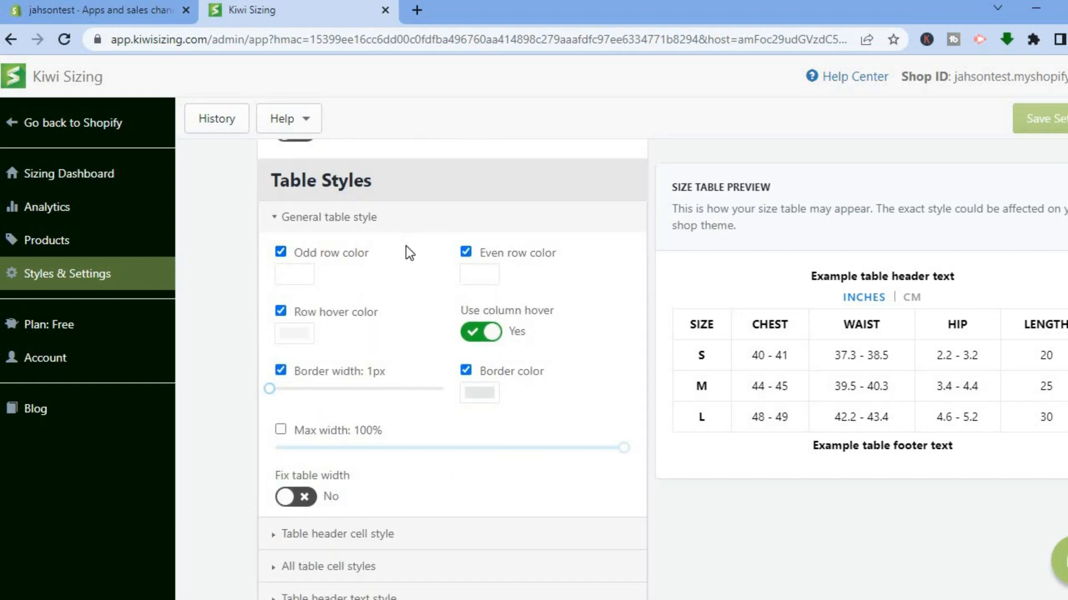
pyautogui.scroll(5, 478, 404)
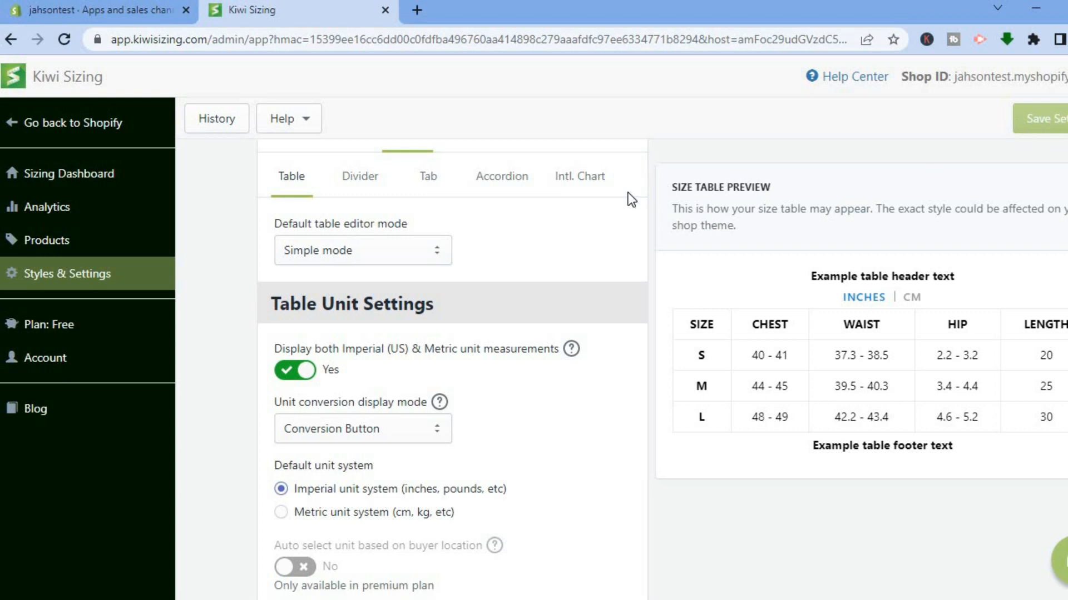
pyautogui.click(575, 187)
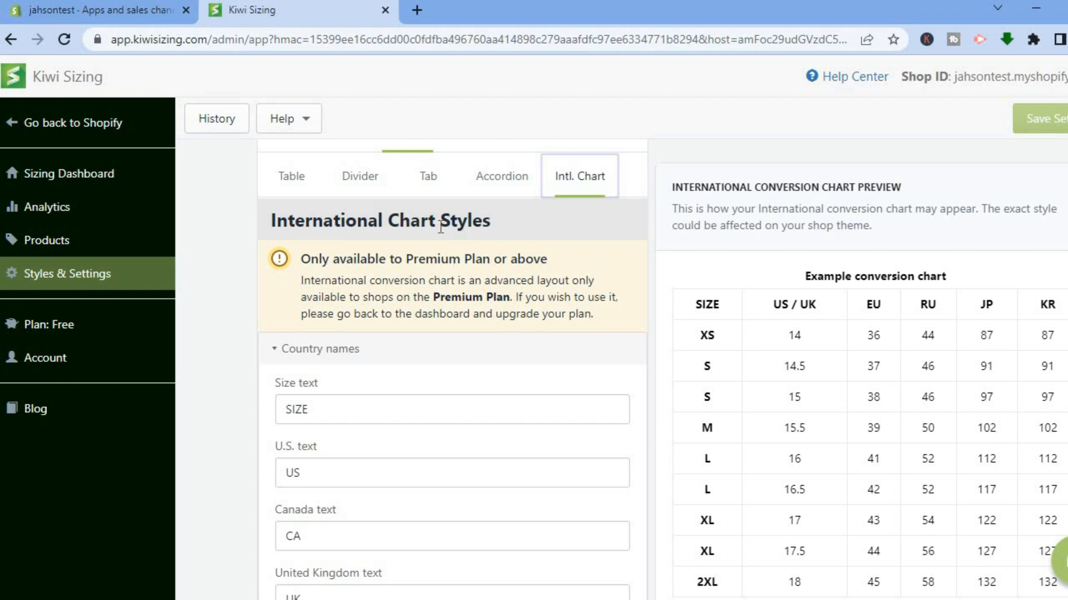
# - Create a new size chart for the Sensor Headlamp COB LED product using the Tops (product) common design
pyautogui.click(117, 257)
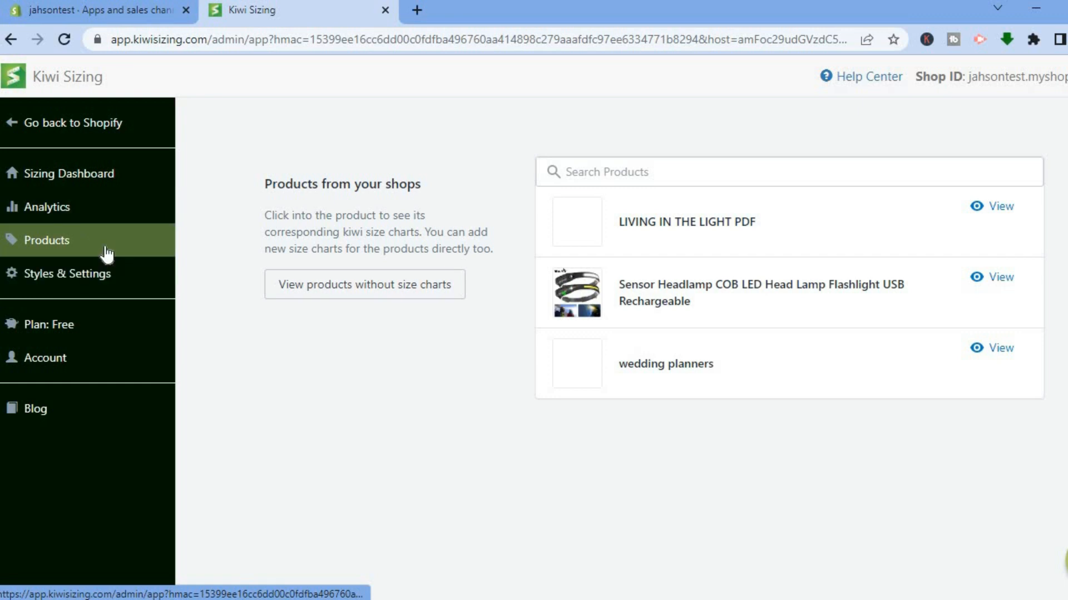
pyautogui.click(340, 296)
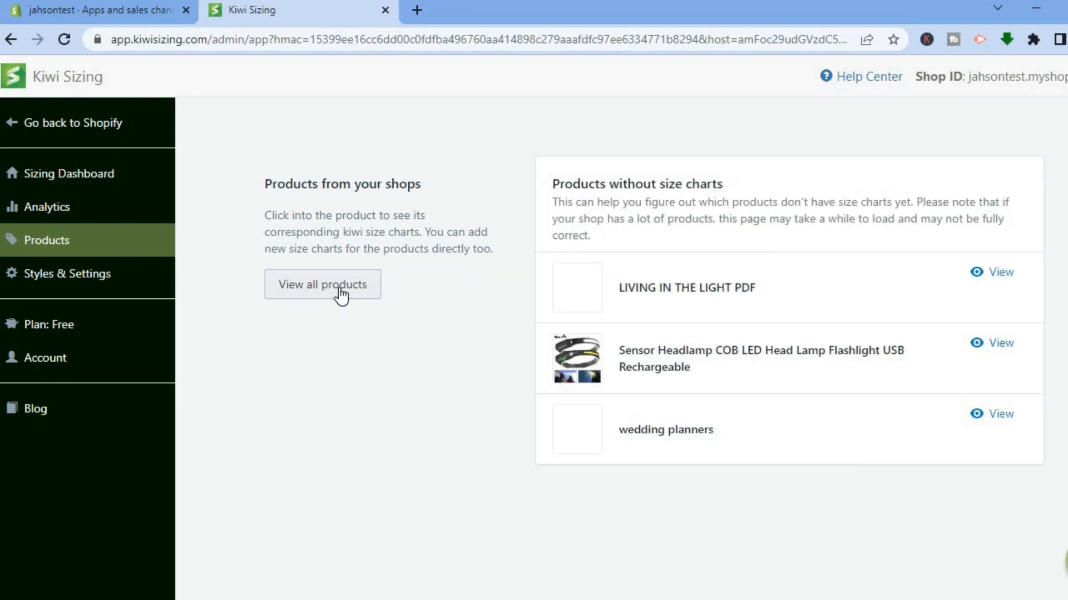
pyautogui.click(692, 356)
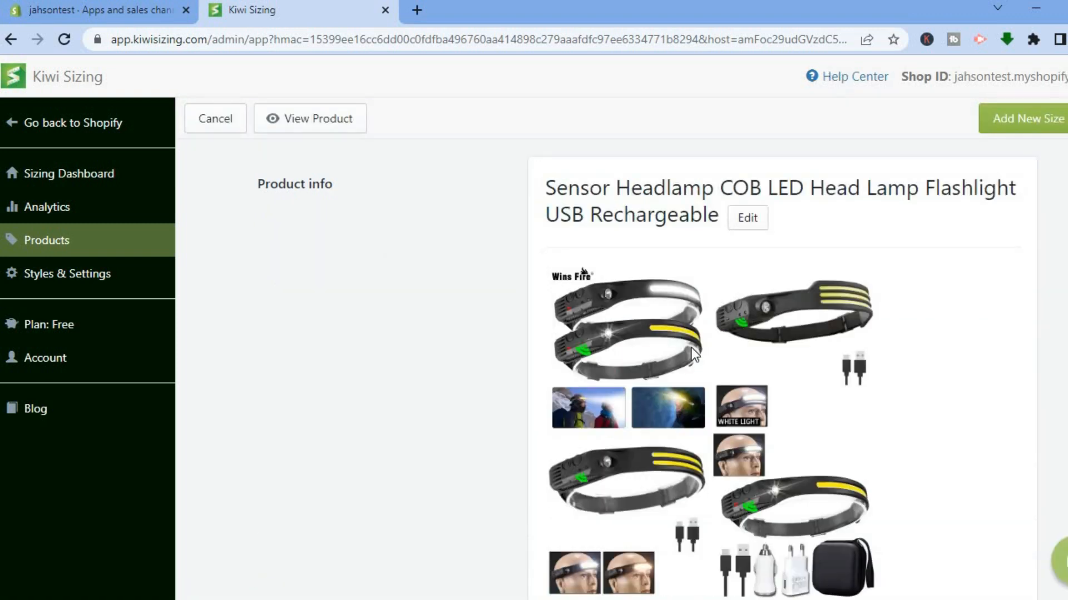
pyautogui.click(1011, 129)
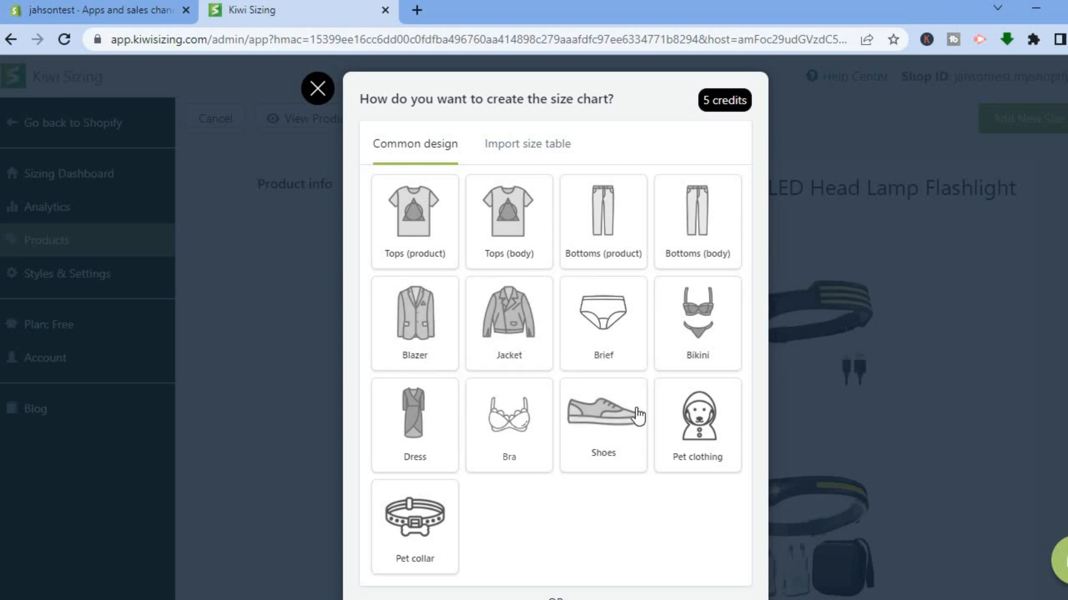
pyautogui.click(407, 245)
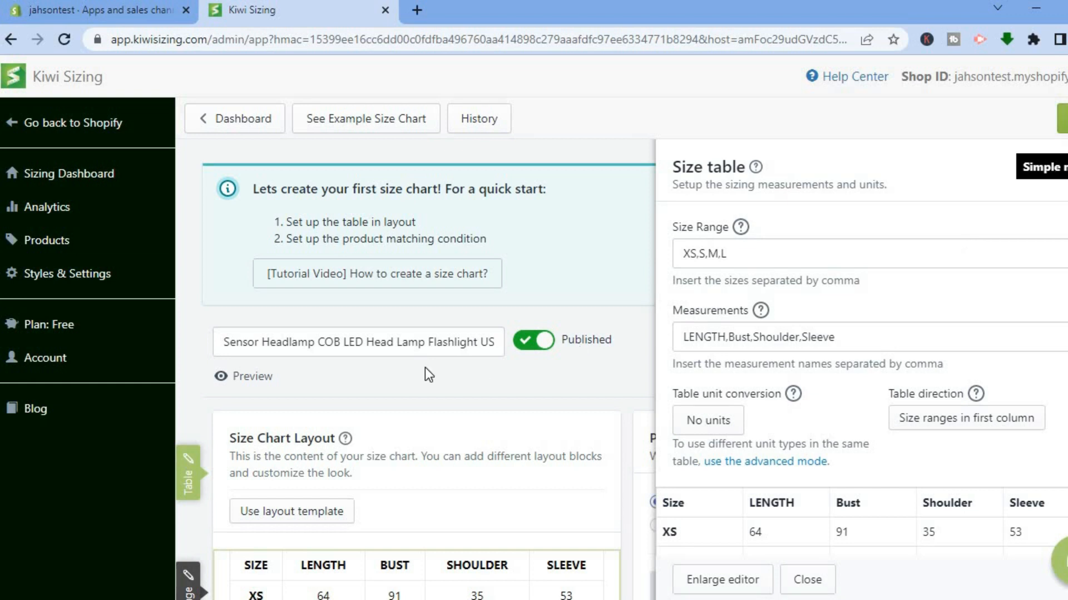
# - Preview the new size chart, check its table, measuring diagram and instructions, and close the preview
pyautogui.click(239, 380)
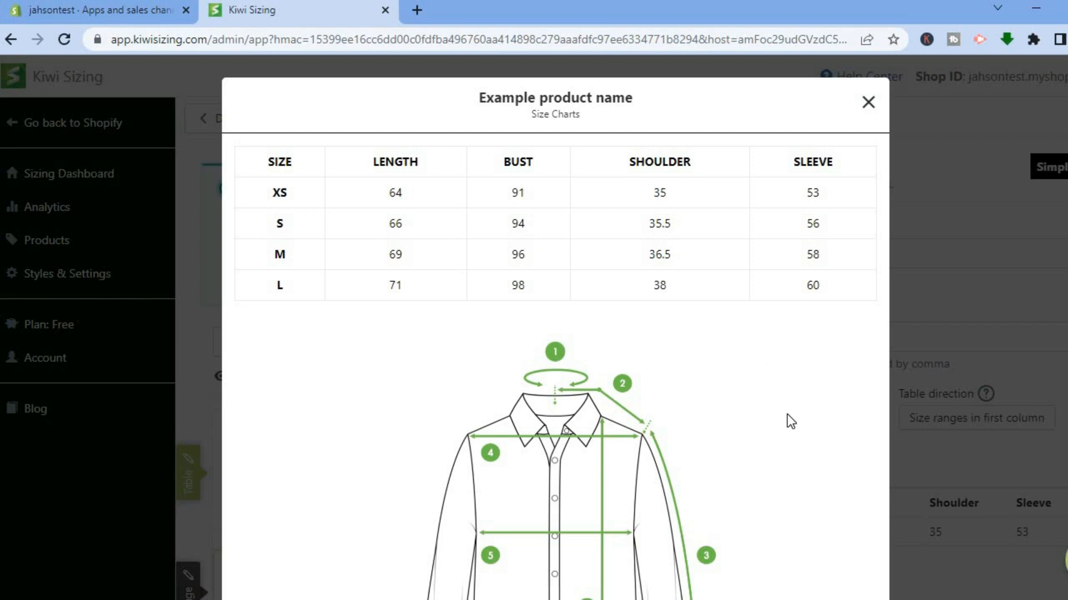
pyautogui.scroll(-8, 556, 334)
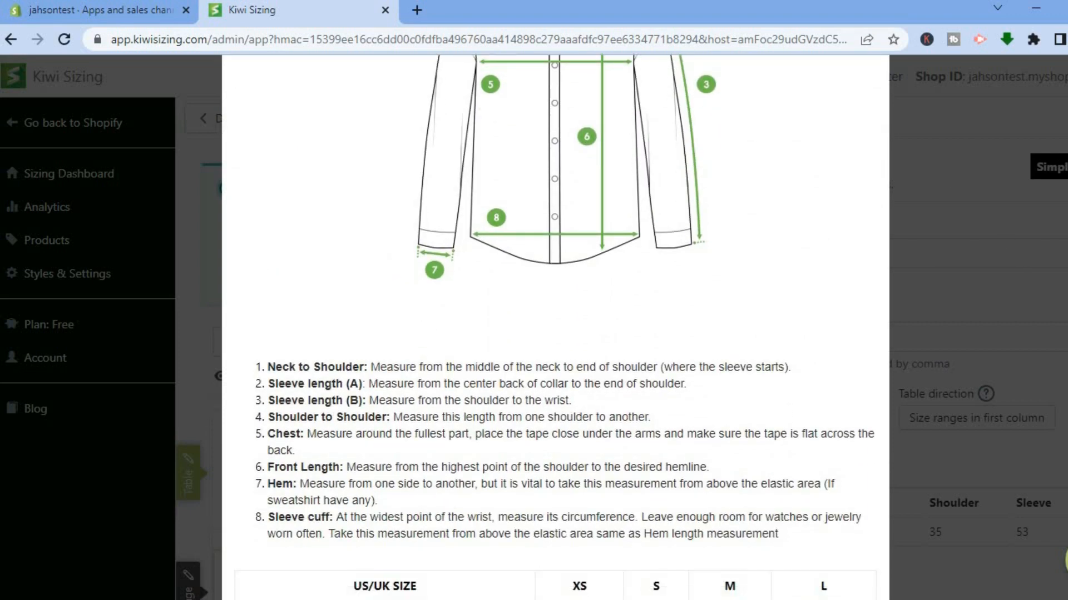
pyautogui.scroll(9, 555, 333)
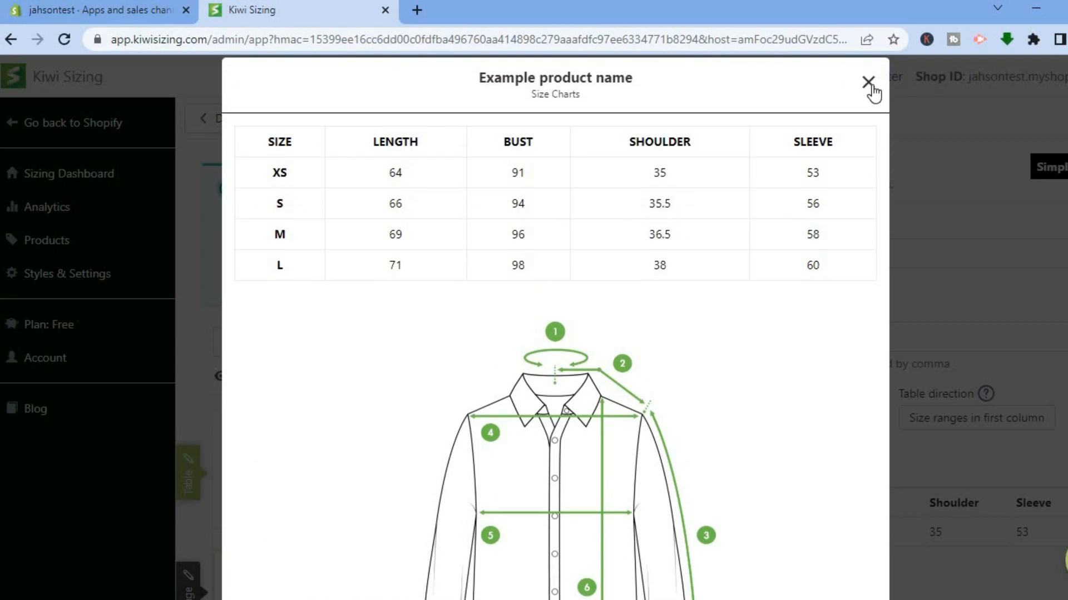
pyautogui.click(868, 82)
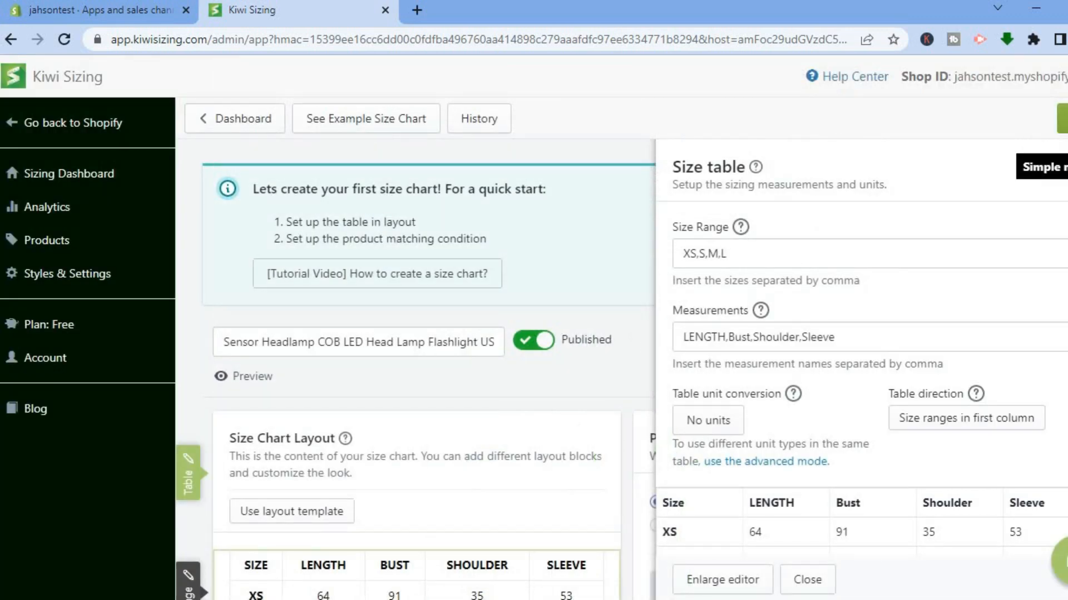
# - Return to the app's display settings and follow the link for finding the online store password
pyautogui.click(71, 274)
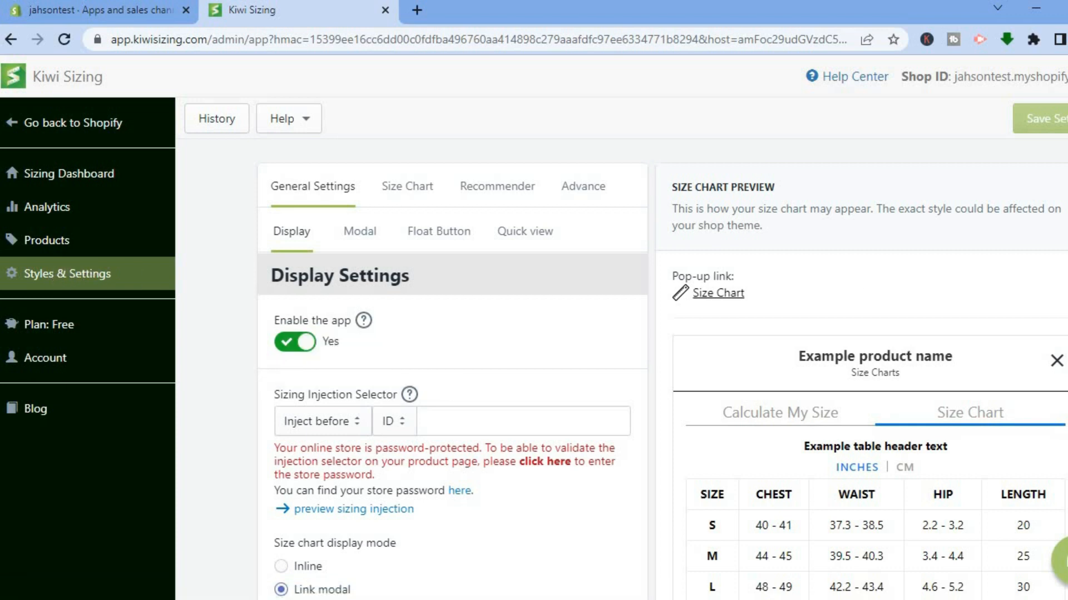
pyautogui.scroll(-1, 452, 370)
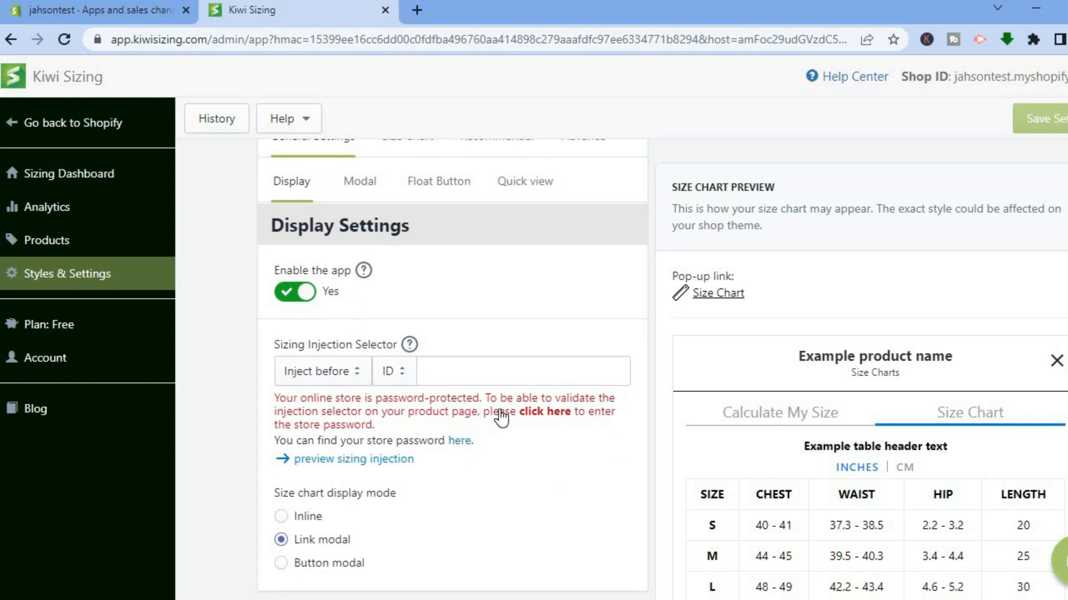
pyautogui.click(460, 442)
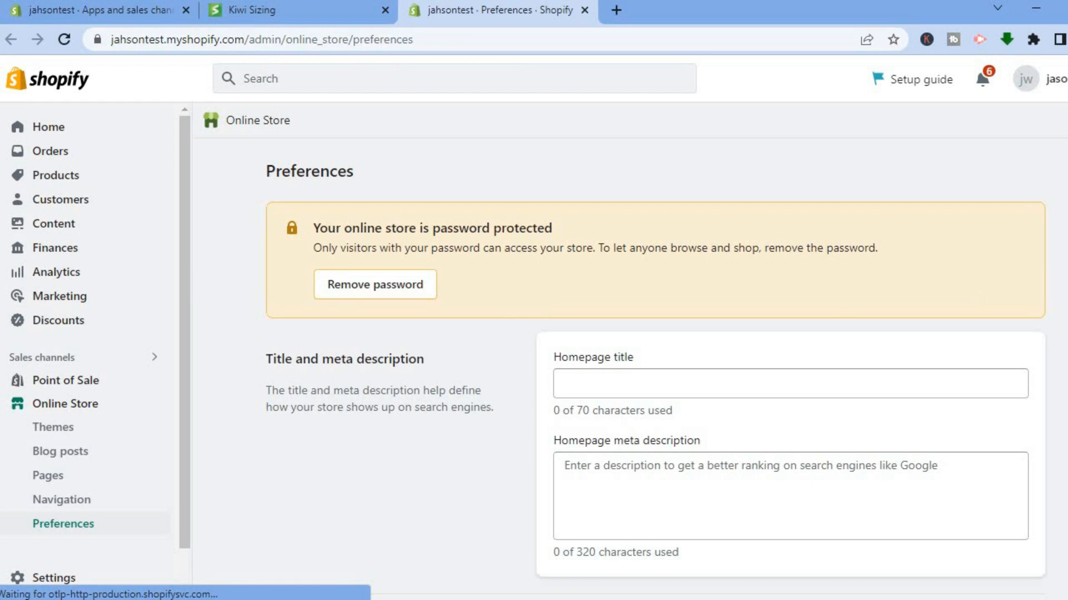
# - Copy the store password from the password protection section of the online store preferences
pyautogui.scroll(-10, 628, 351)
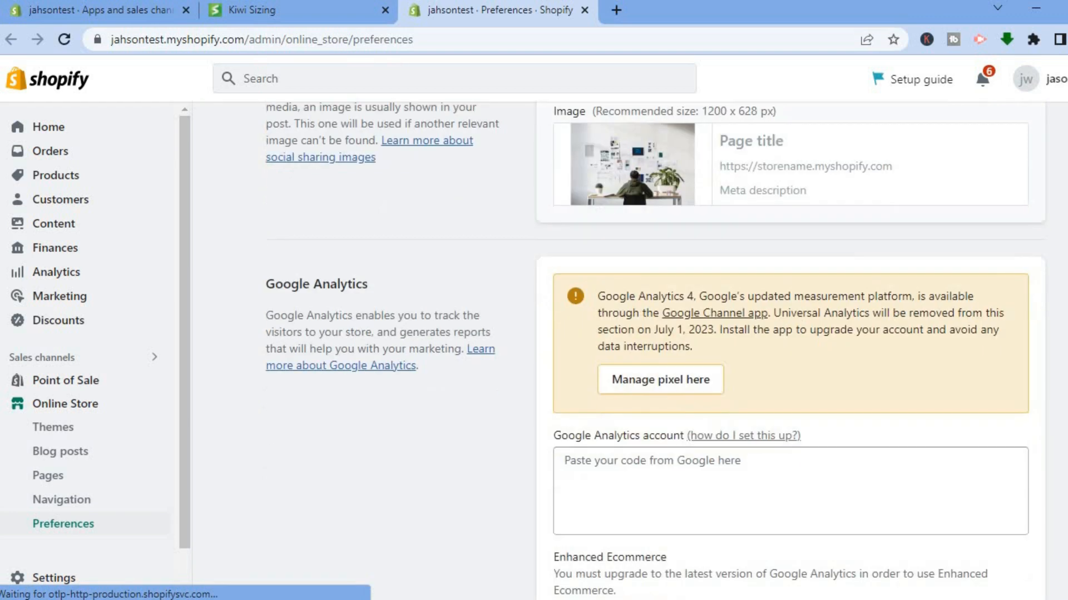
pyautogui.scroll(-20, 628, 350)
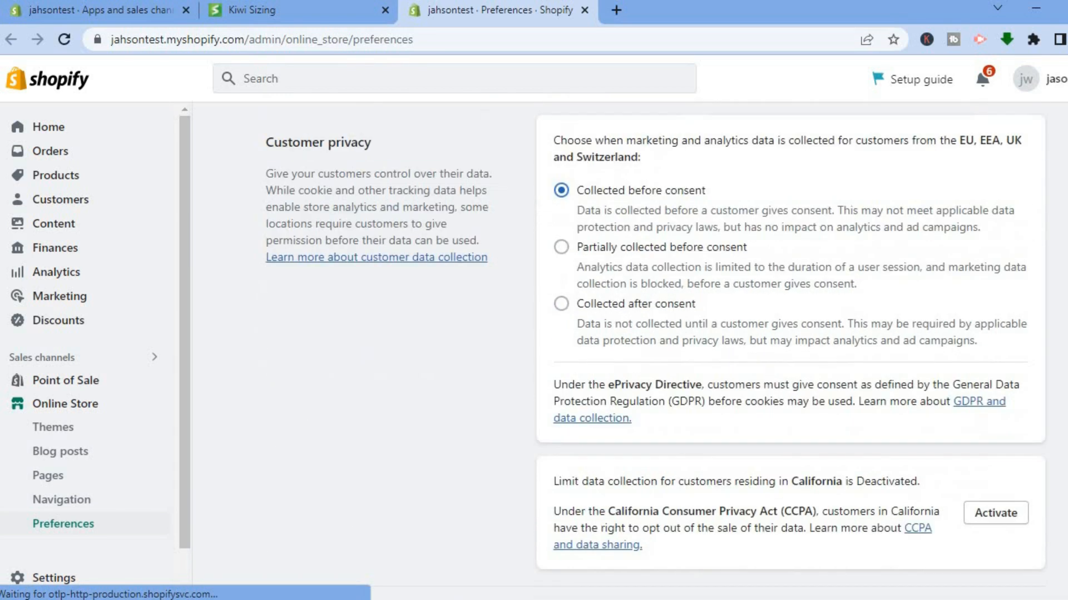
pyautogui.scroll(-1, 628, 350)
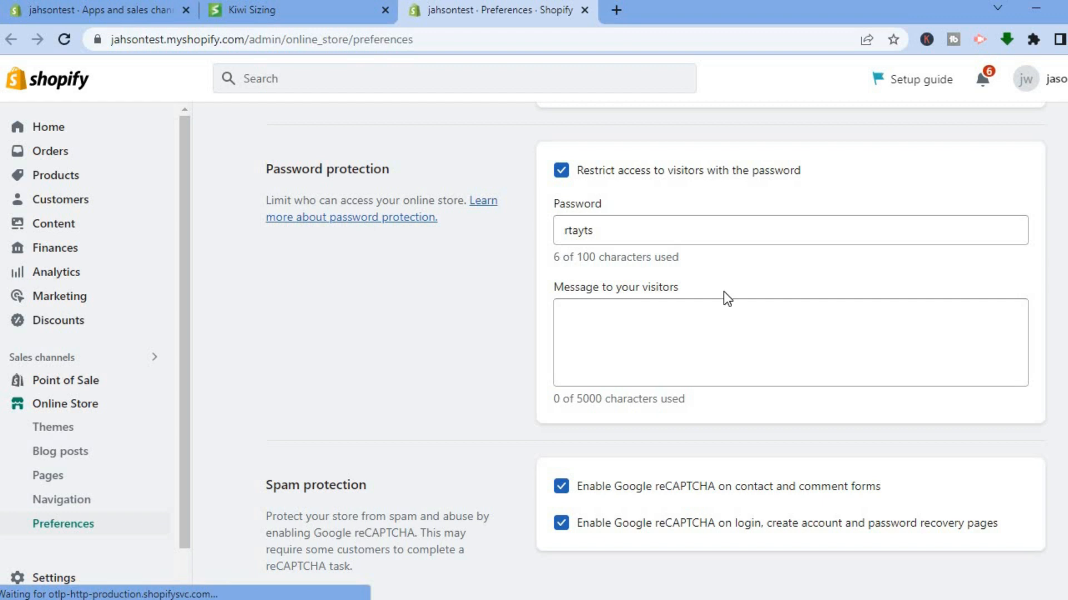
pyautogui.click(604, 230)
pyautogui.doubleClick(556, 234)
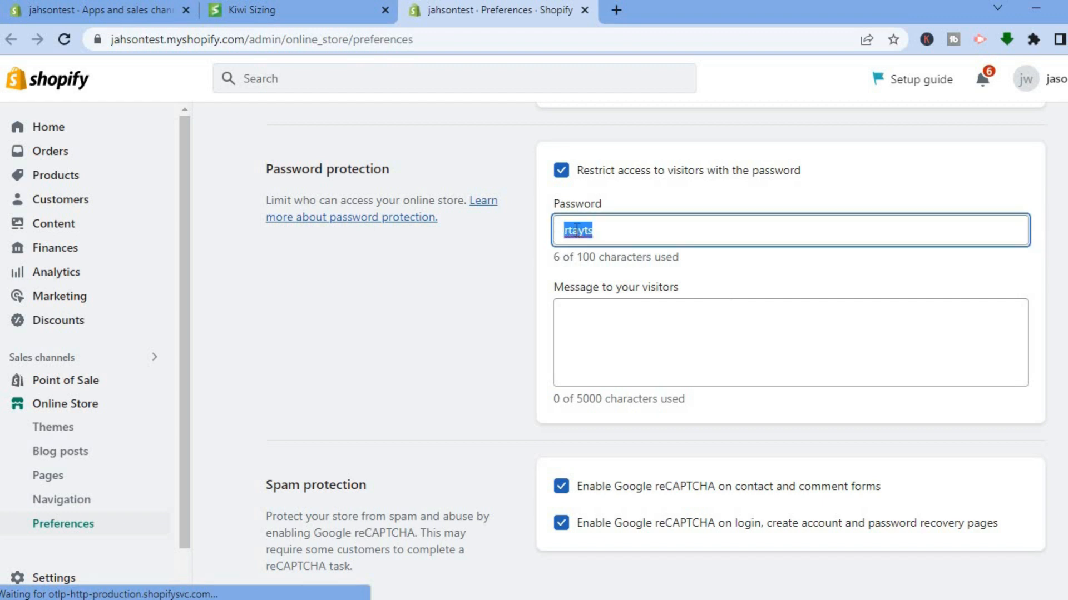
pyautogui.rightClick(581, 230)
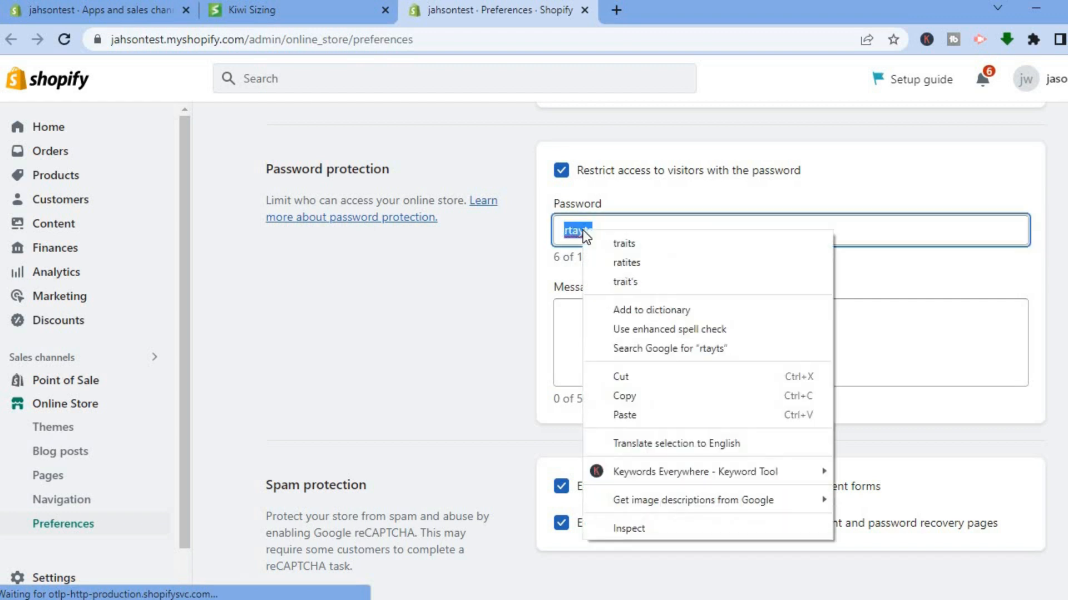
pyautogui.click(632, 395)
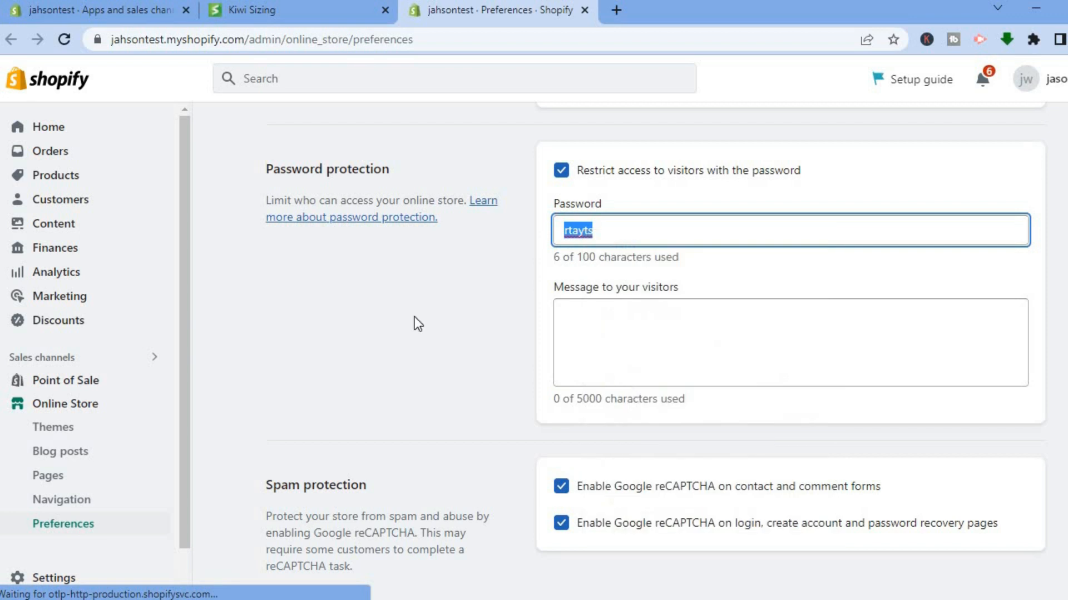
# - Return to the Kiwi Sizing display settings and submit the copied store password for validating the injection selector
pyautogui.click(302, 12)
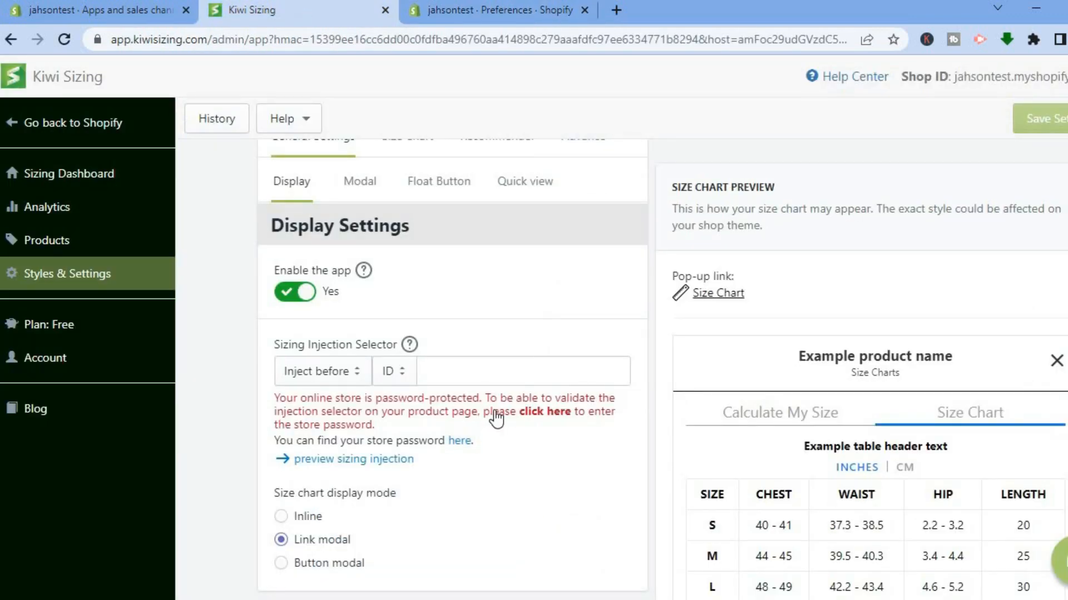
pyautogui.click(539, 416)
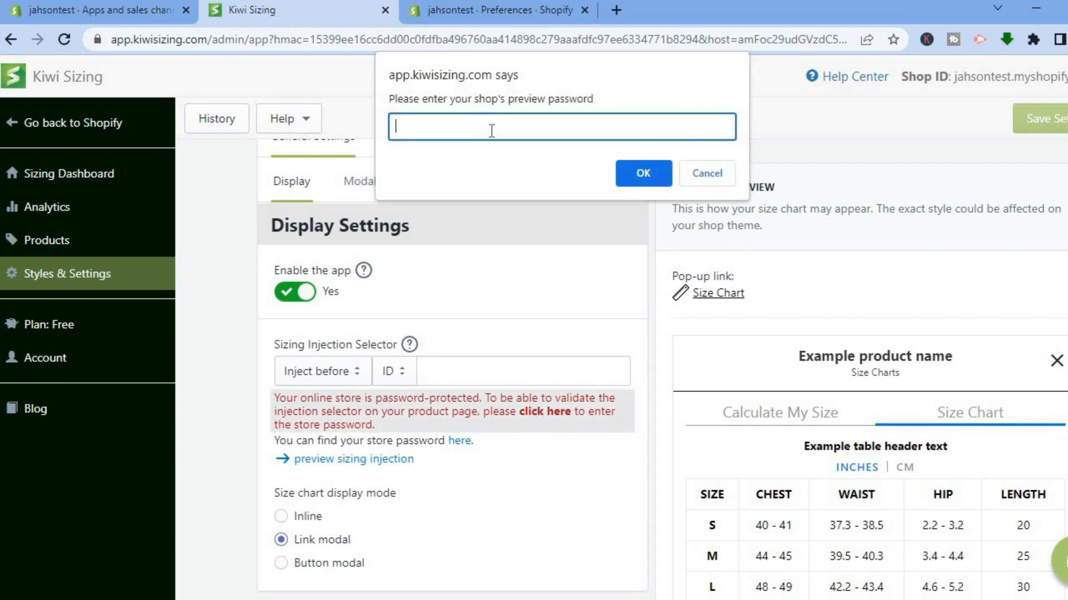
pyautogui.rightClick(490, 131)
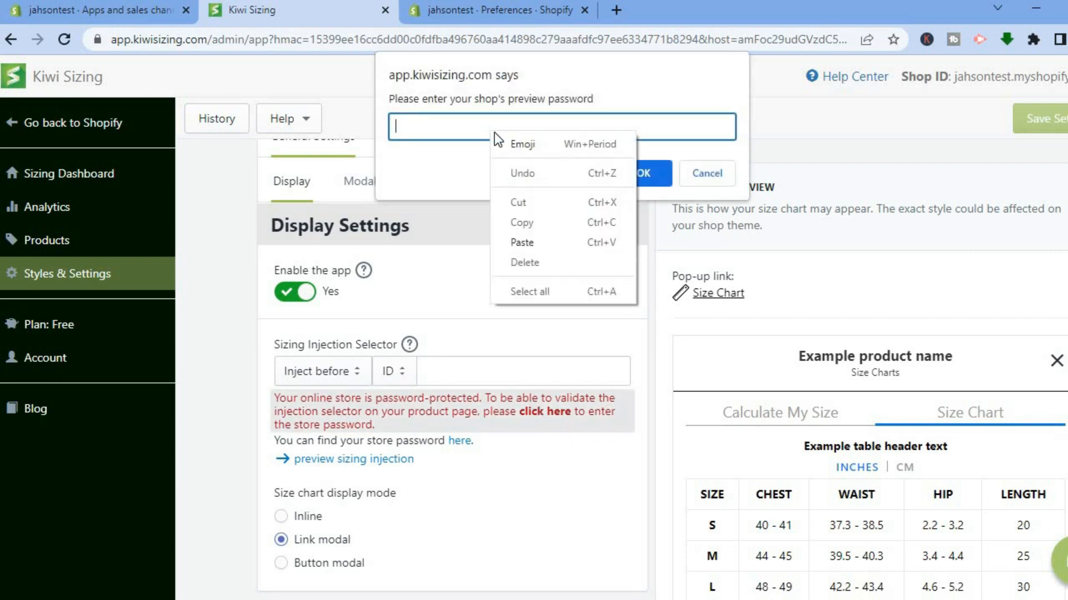
pyautogui.click(560, 242)
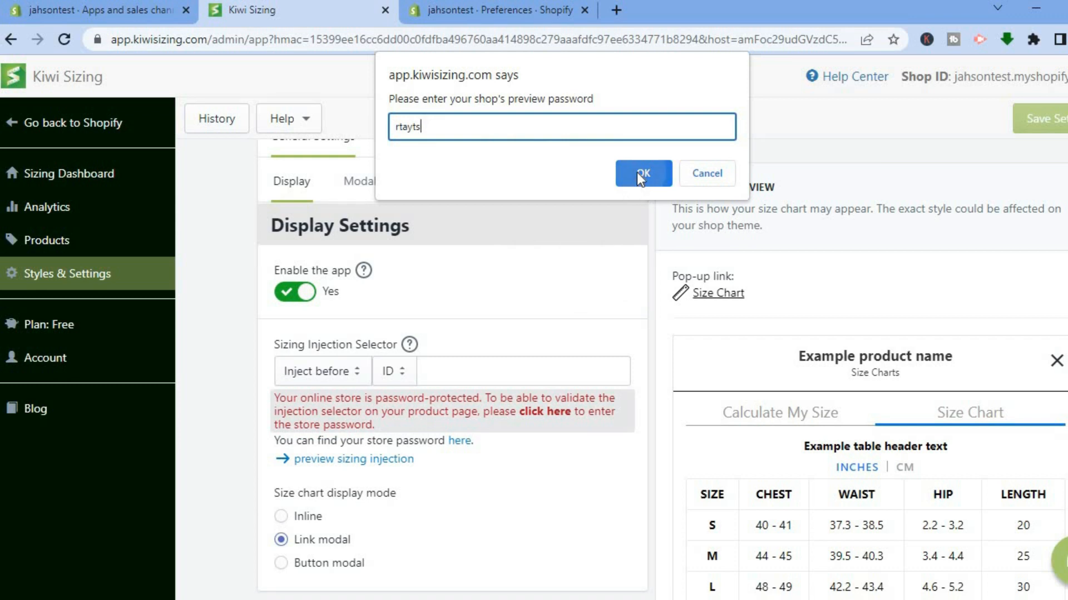
pyautogui.click(636, 172)
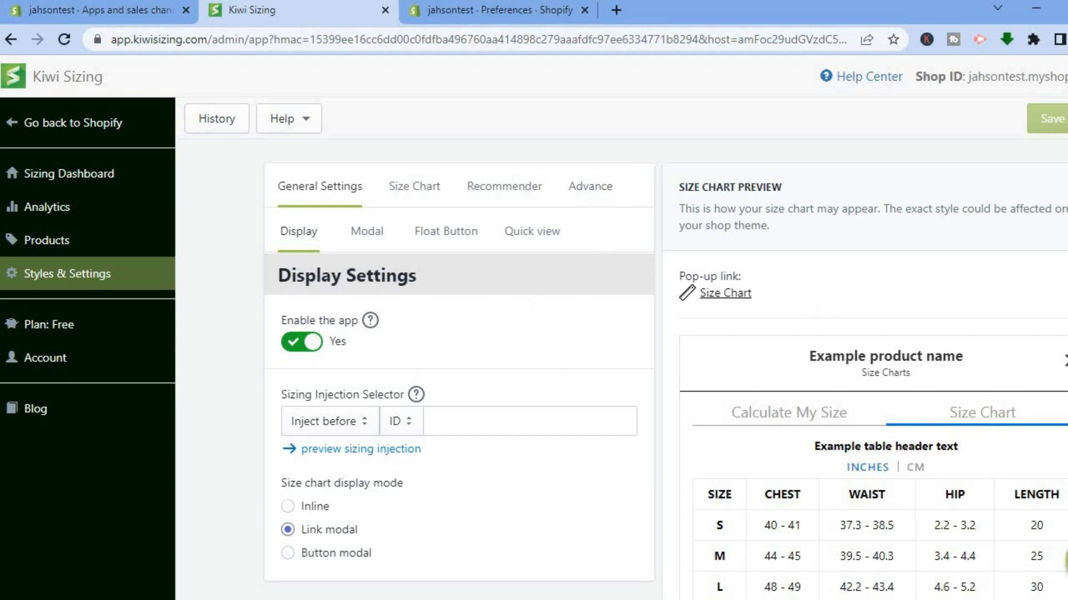
# - Preview the sizing injection on the store's product page and close the preview
pyautogui.scroll(-2, 864, 370)
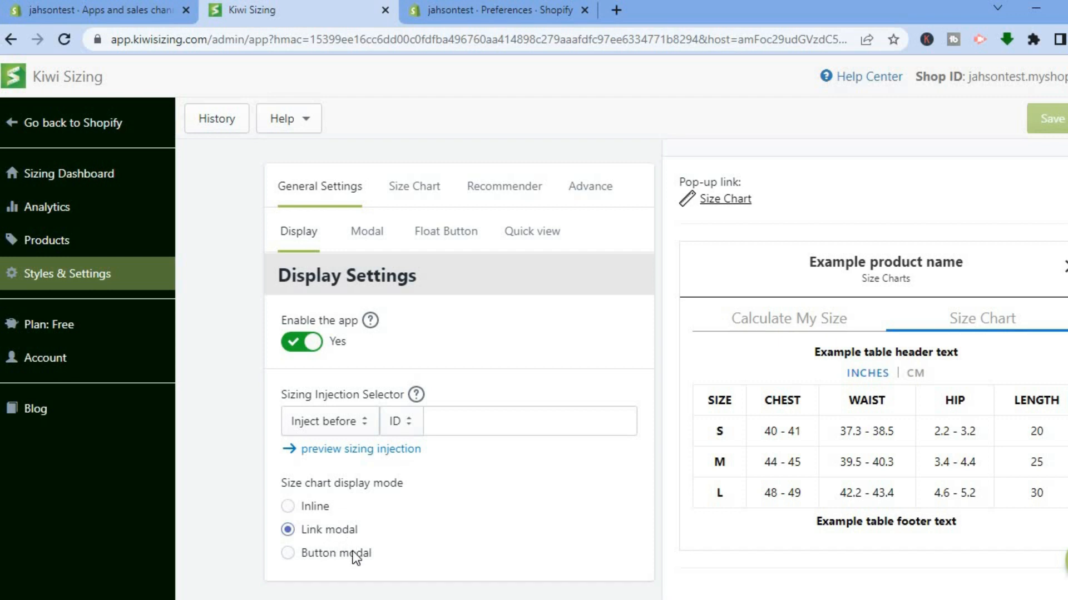
pyautogui.click(352, 452)
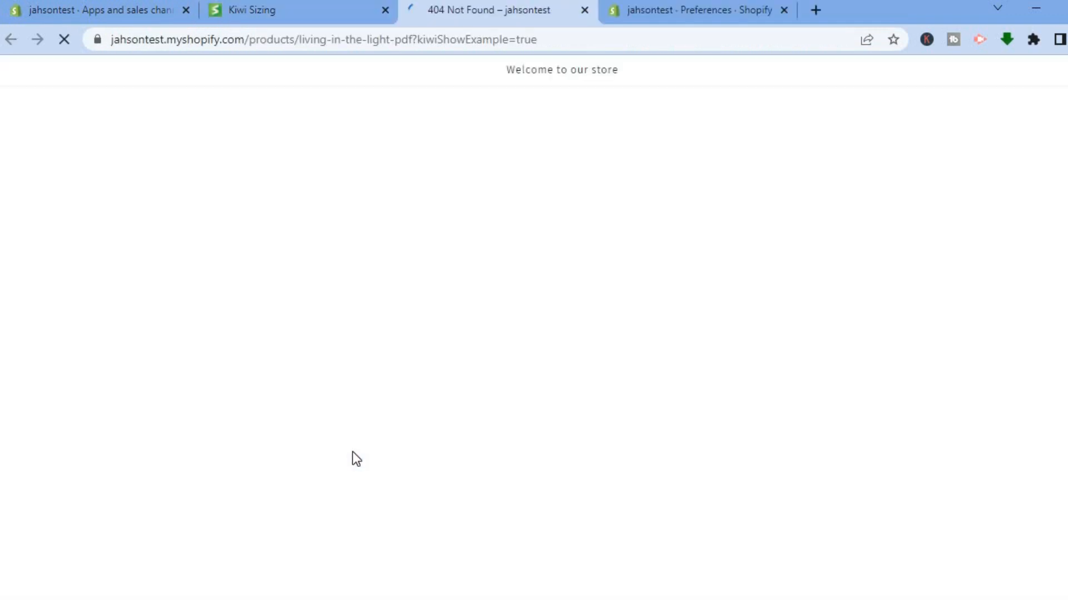
pyautogui.click(585, 10)
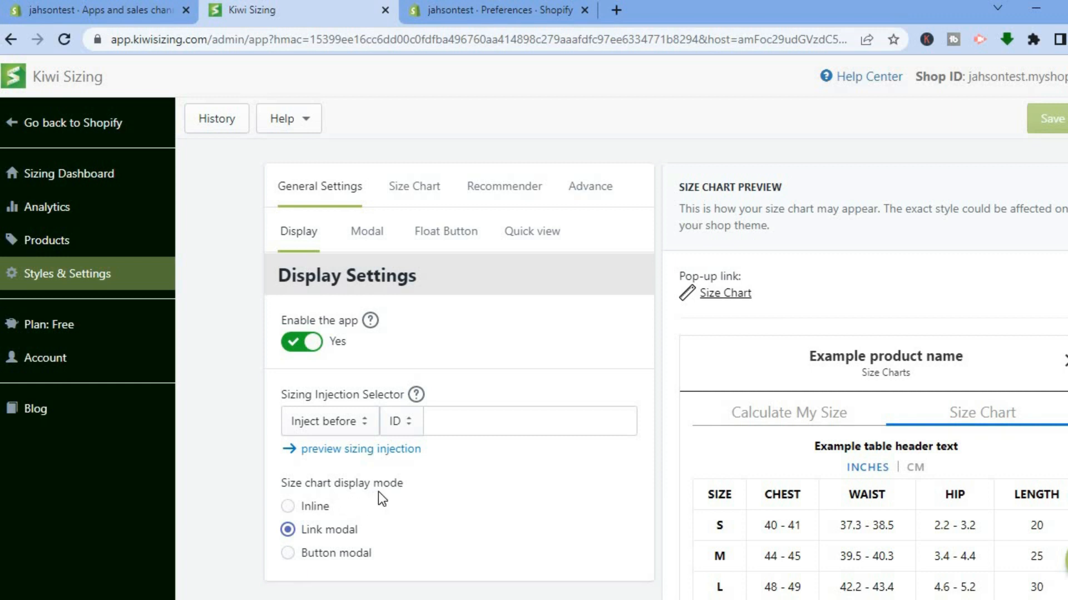
# - Try the Inline, Link modal and Button modal display modes, comparing how each looks in the size chart preview
pyautogui.click(328, 508)
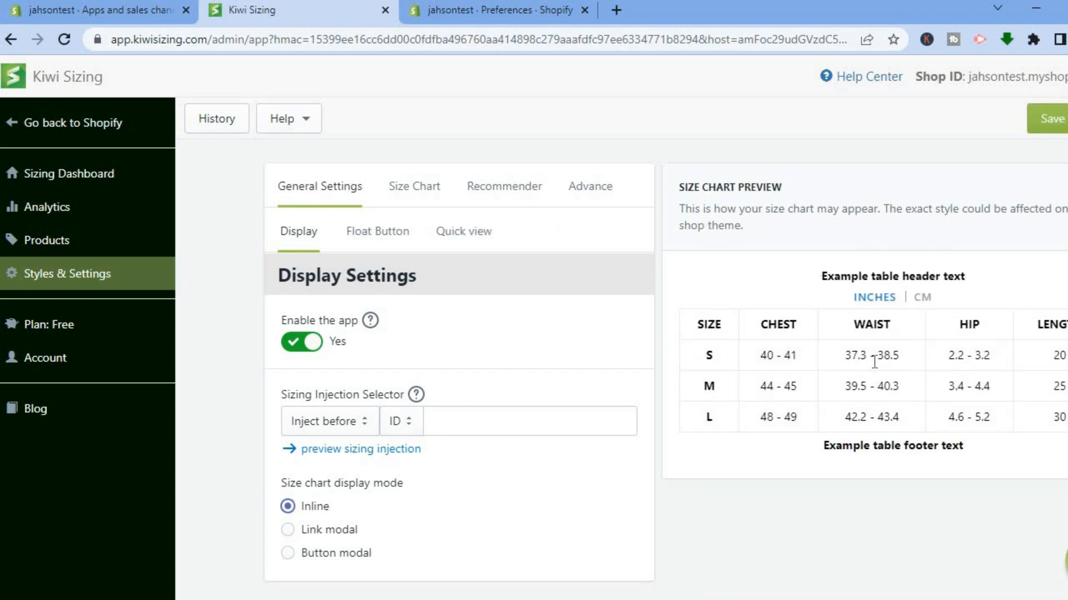
pyautogui.click(345, 532)
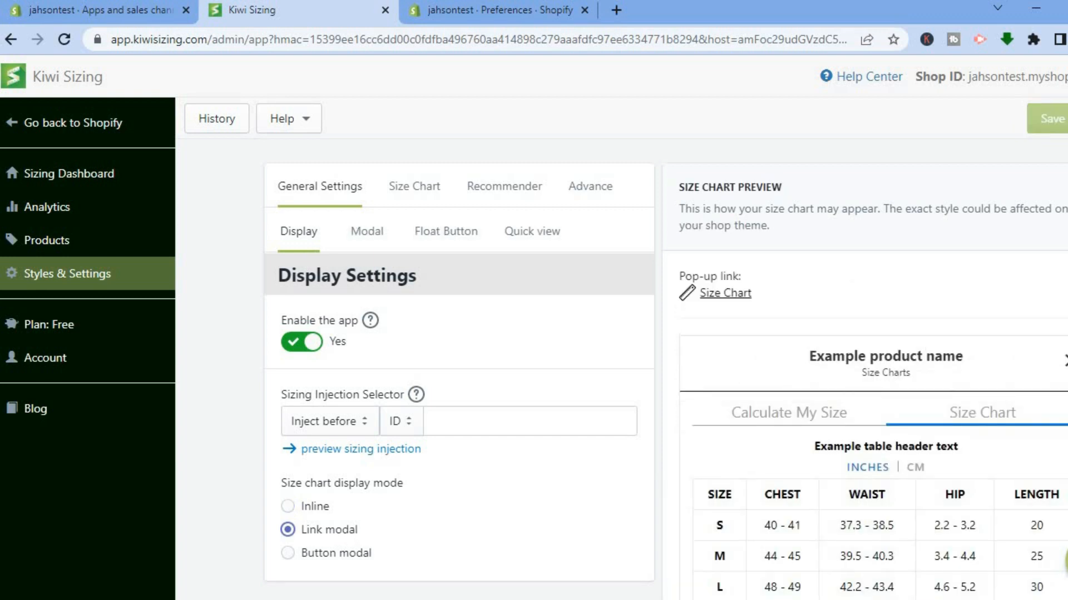
pyautogui.scroll(-2, 865, 376)
pyautogui.scroll(2, 864, 376)
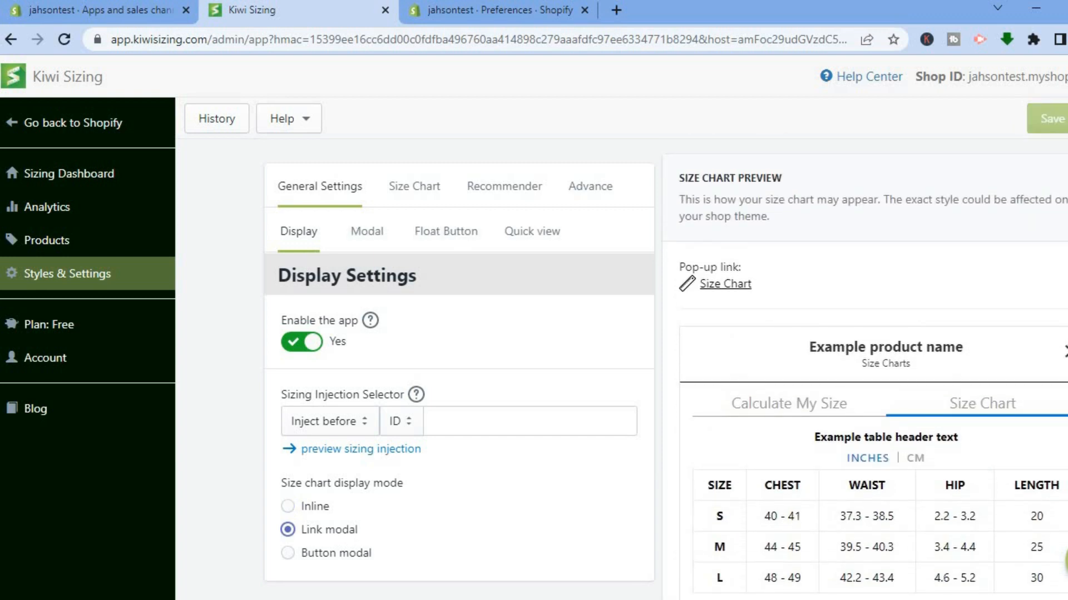
pyautogui.click(354, 558)
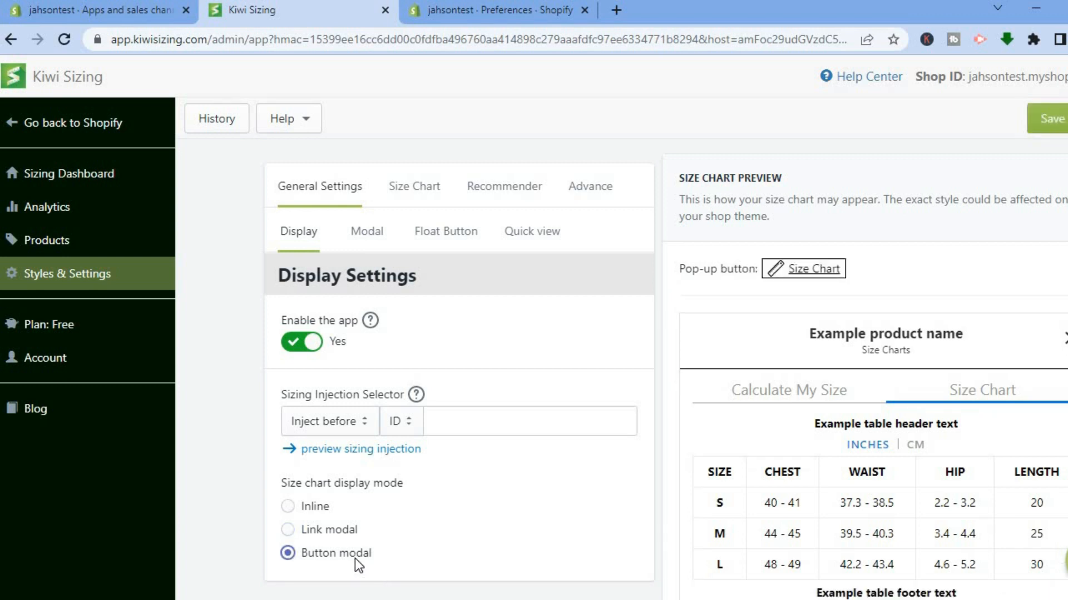
# - Set the size chart display mode to Inline and save the settings
pyautogui.click(310, 509)
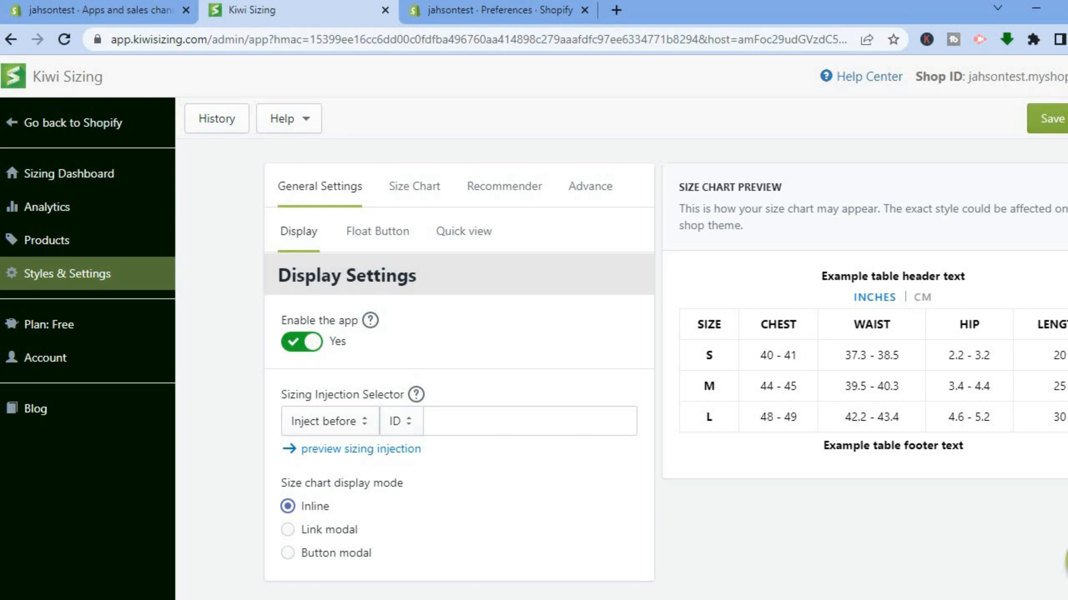
pyautogui.click(1056, 119)
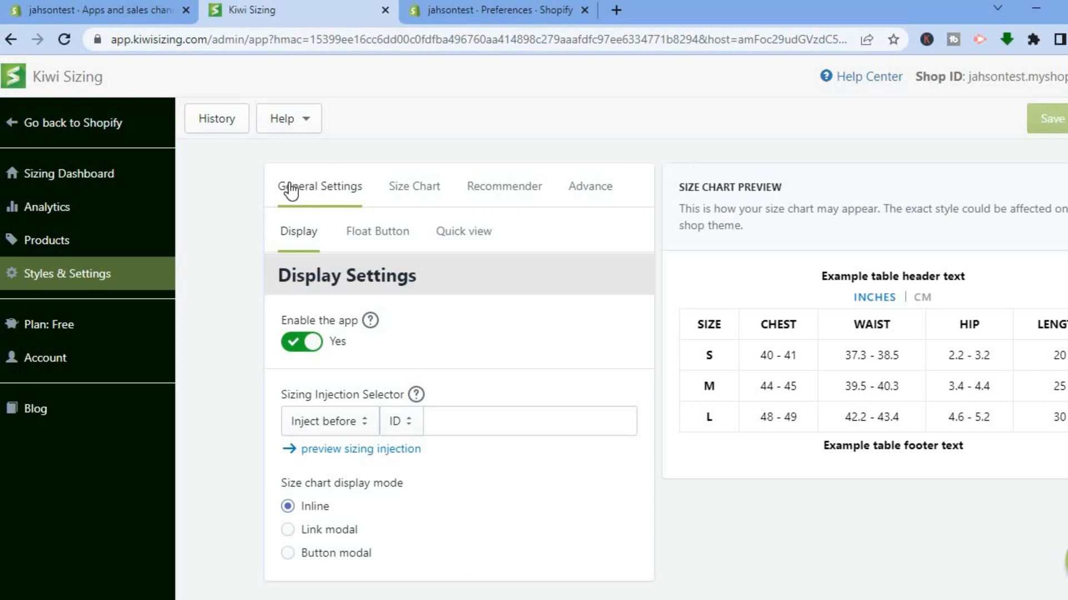
# - View the Sensor Headlamp COB LED store page from the app's product list, look through it for the size chart, and close it
pyautogui.click(78, 252)
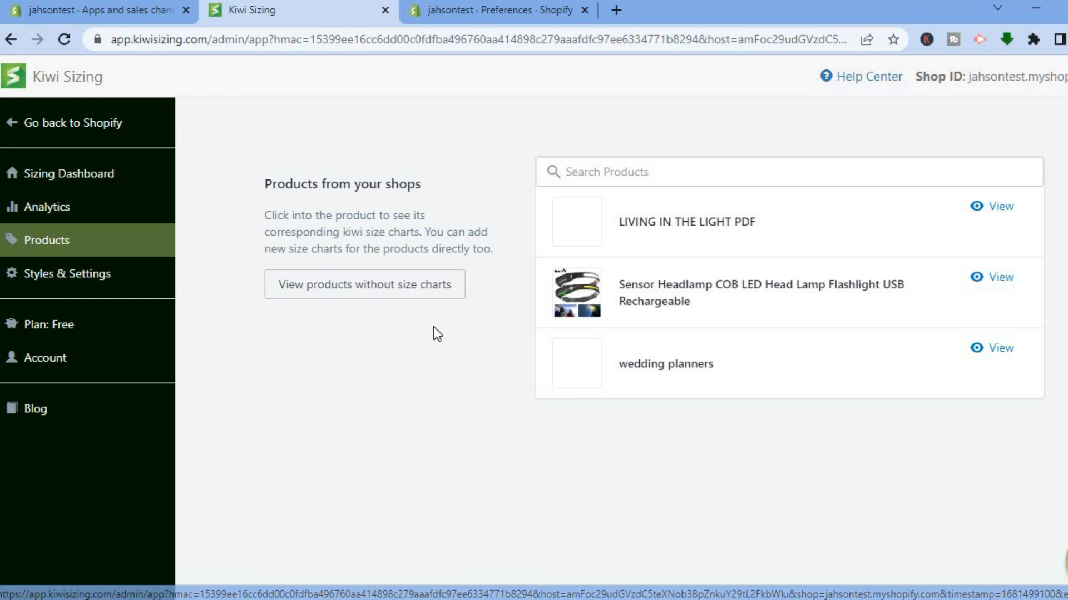
pyautogui.click(1006, 283)
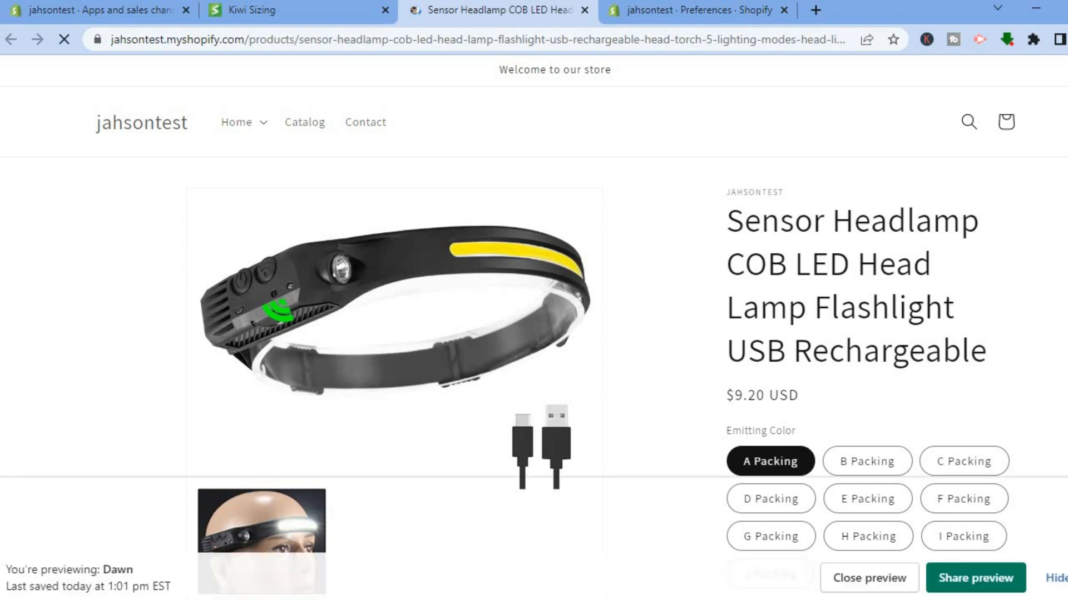
pyautogui.scroll(-8, 534, 328)
pyautogui.scroll(-11, 534, 329)
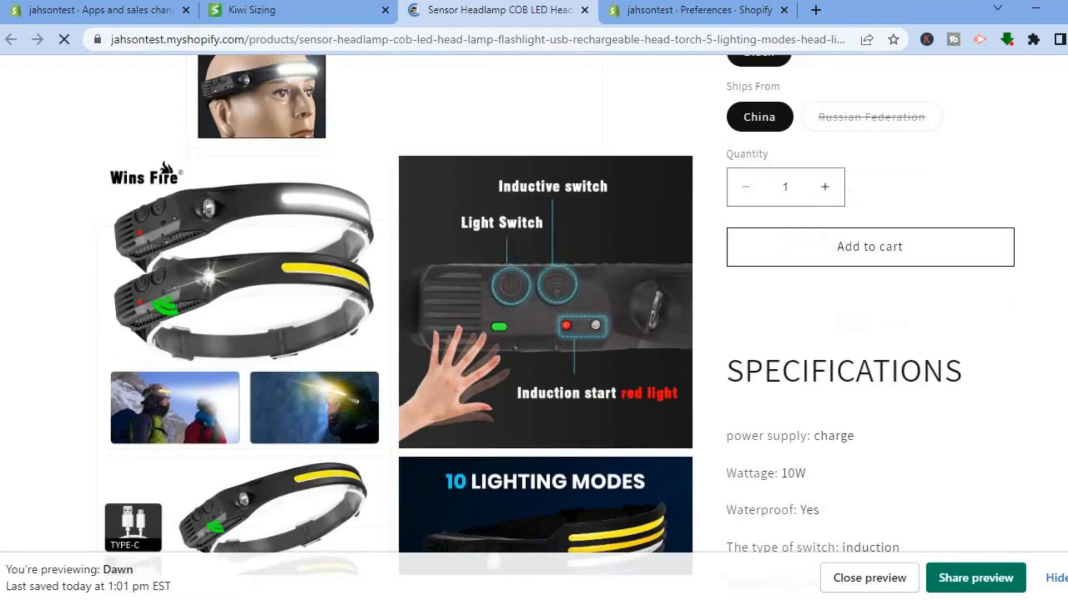
pyautogui.scroll(-3, 534, 328)
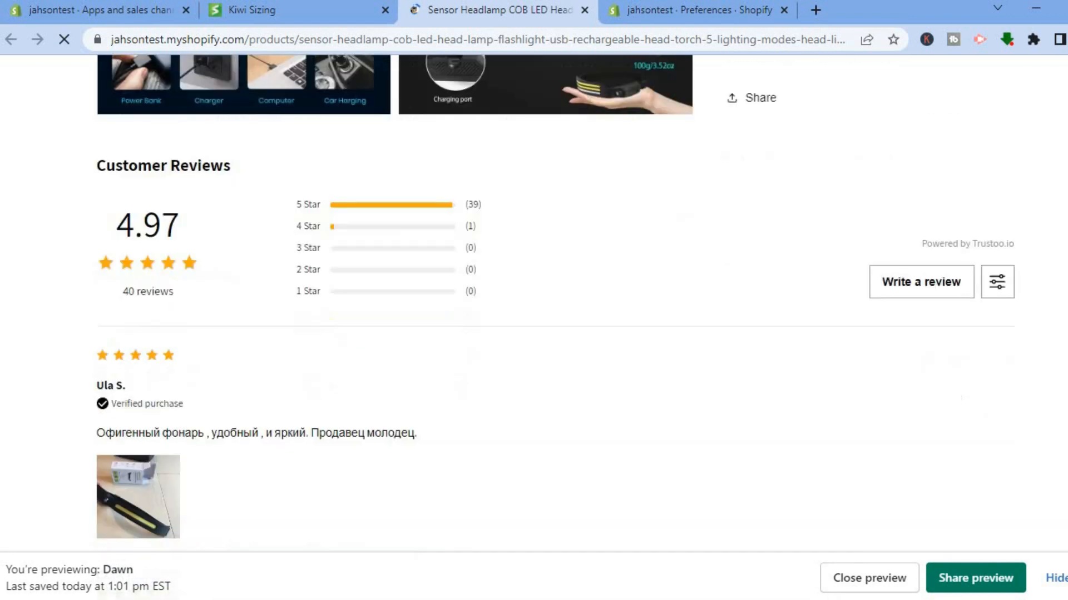
pyautogui.hotkey('ctrl', 'w')
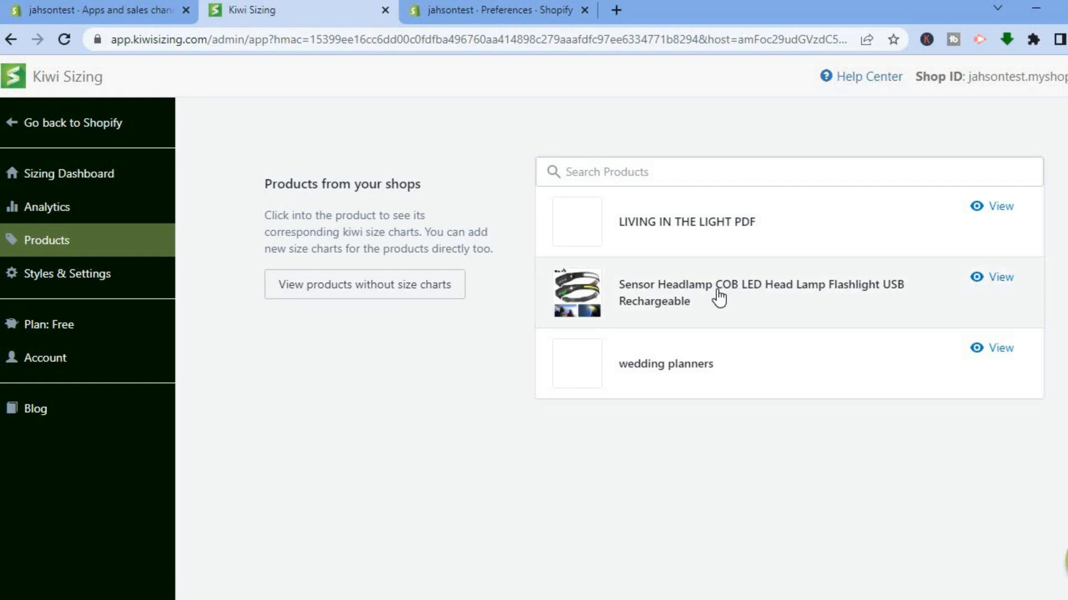
# - Reopen the Sensor Headlamp COB LED store page and examine the inline size chart's table, measuring diagram, instructions and placement above the product options
pyautogui.click(988, 282)
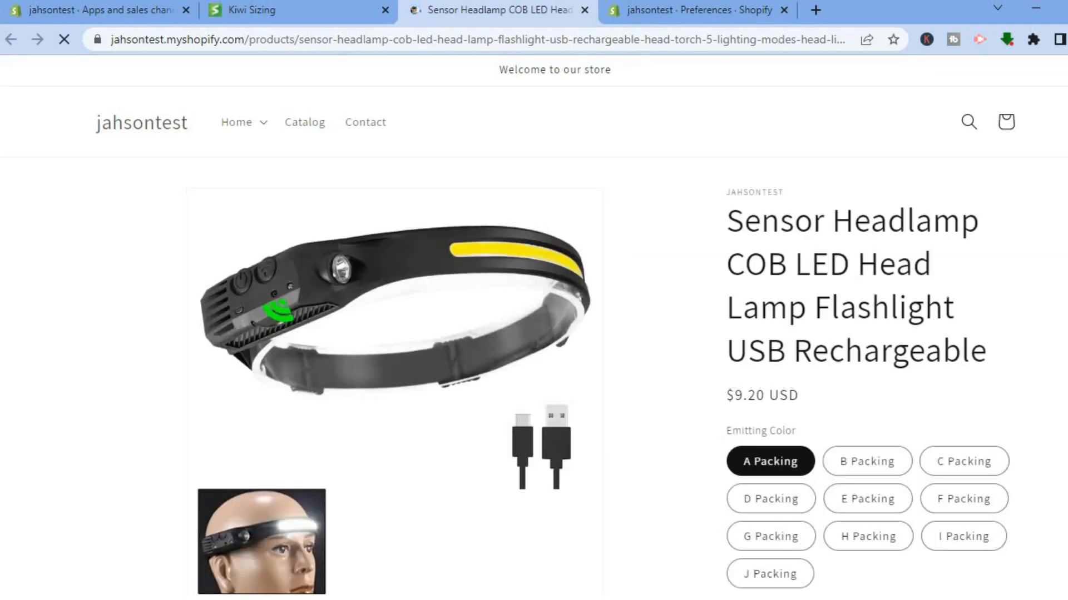
pyautogui.scroll(-3, 534, 328)
pyautogui.scroll(-8, 534, 328)
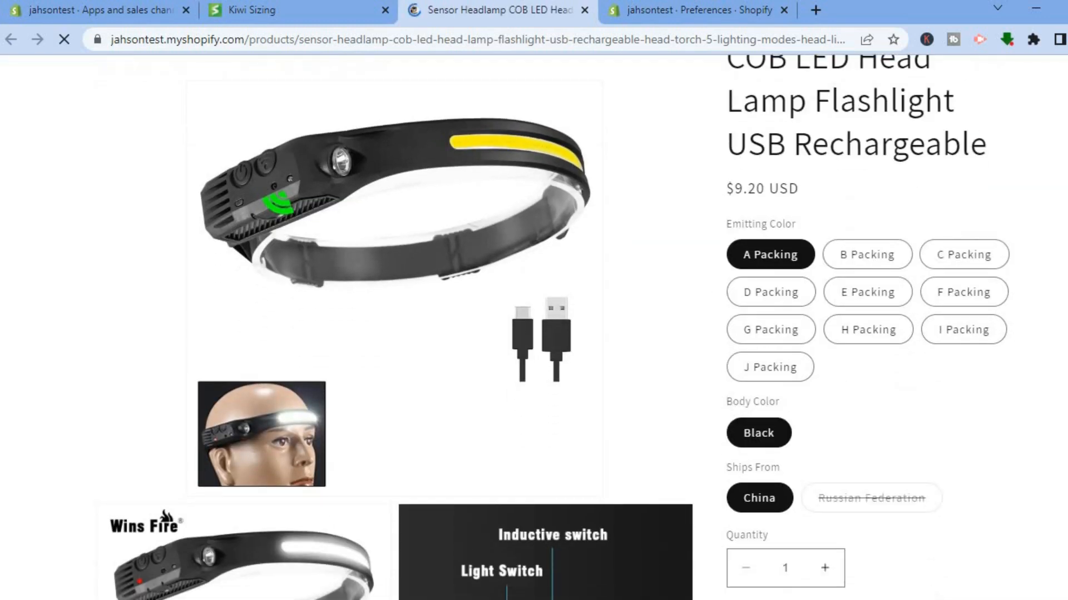
pyautogui.scroll(-10, 534, 328)
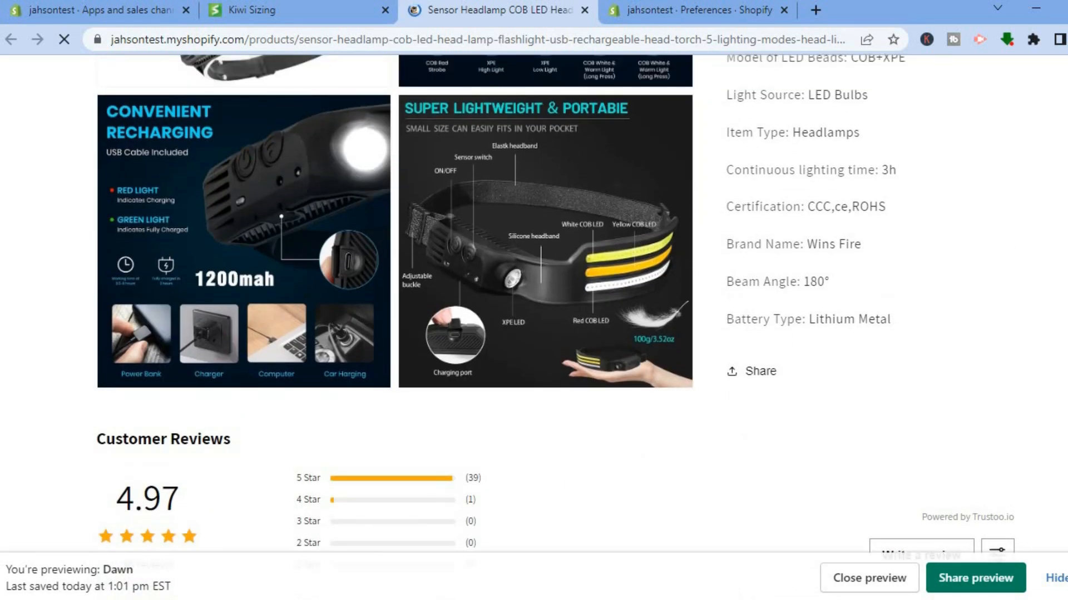
pyautogui.scroll(-5, 534, 328)
pyautogui.scroll(20, 534, 328)
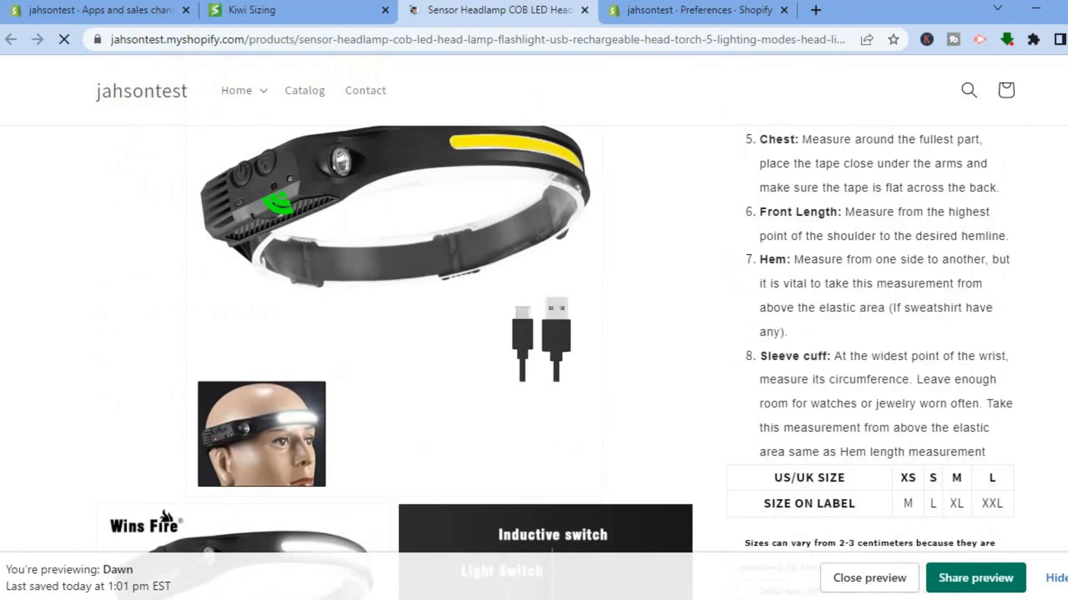
pyautogui.scroll(5, 879, 334)
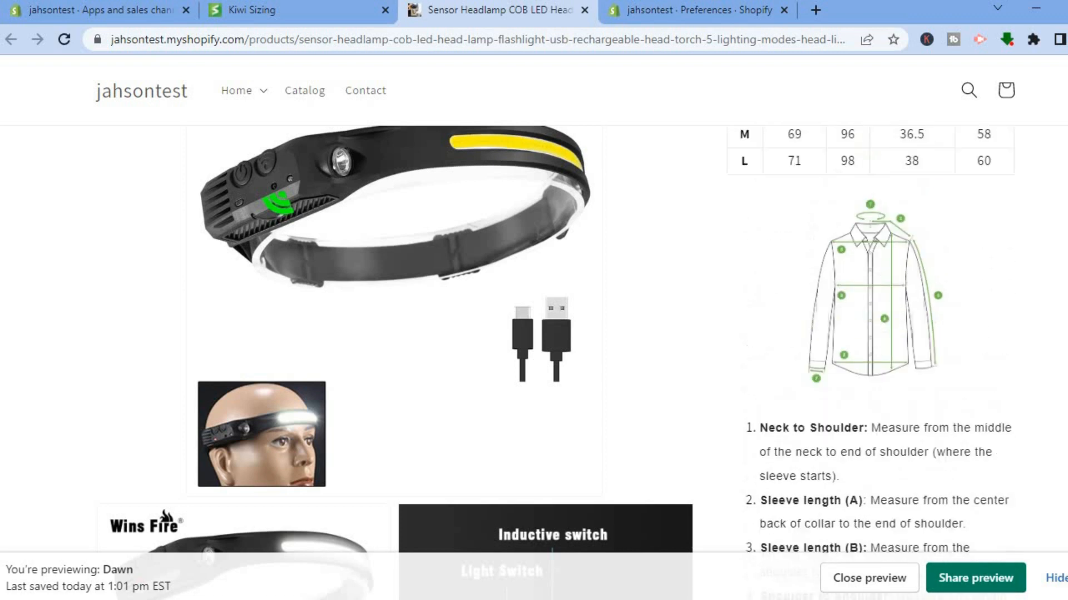
pyautogui.scroll(-8, 879, 333)
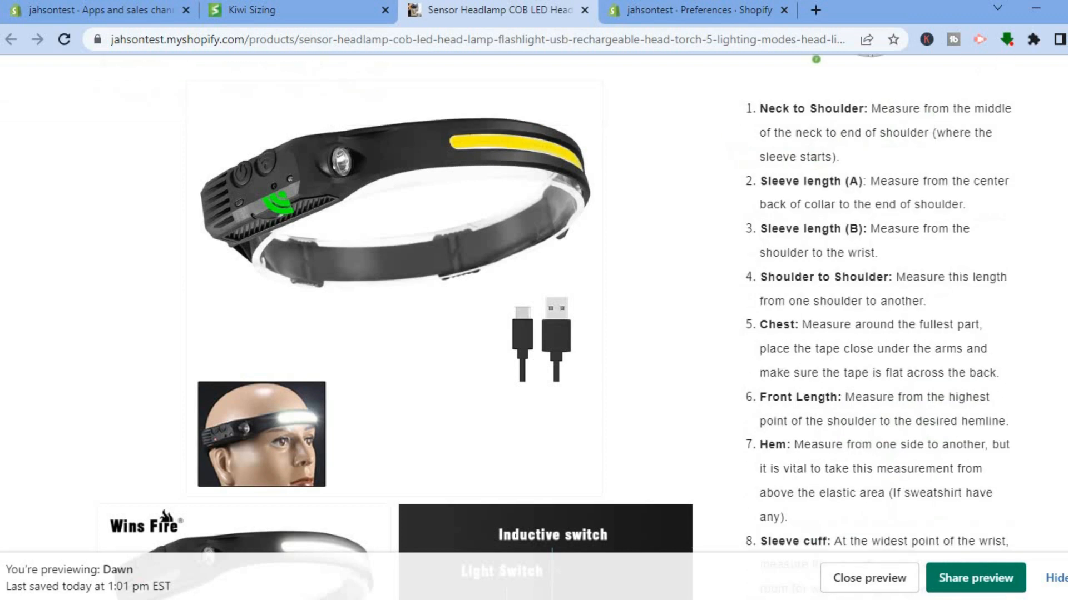
pyautogui.scroll(5, 819, 162)
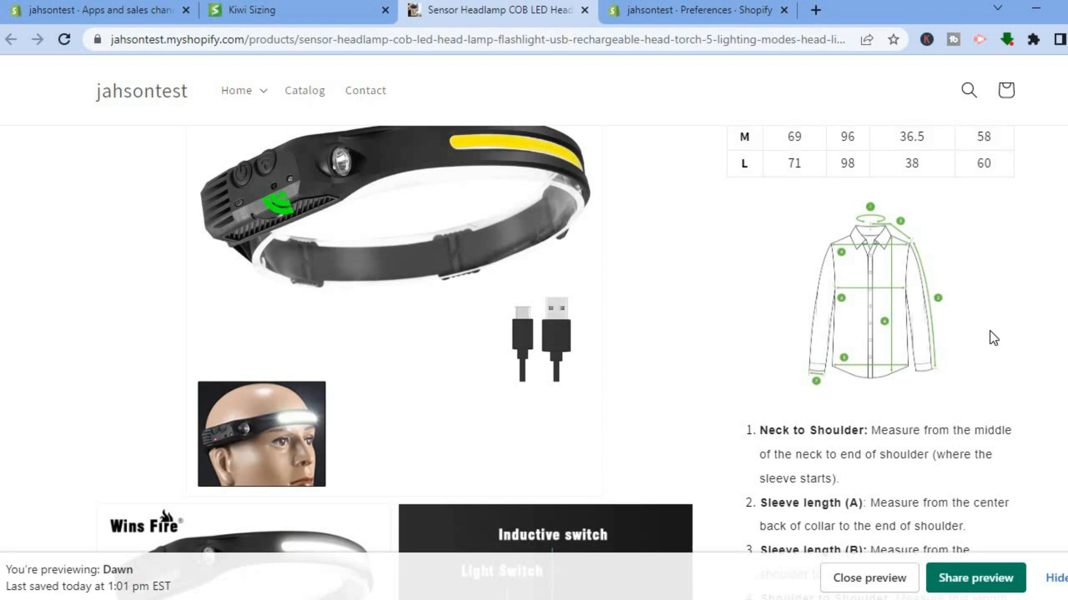
pyautogui.scroll(4, 878, 278)
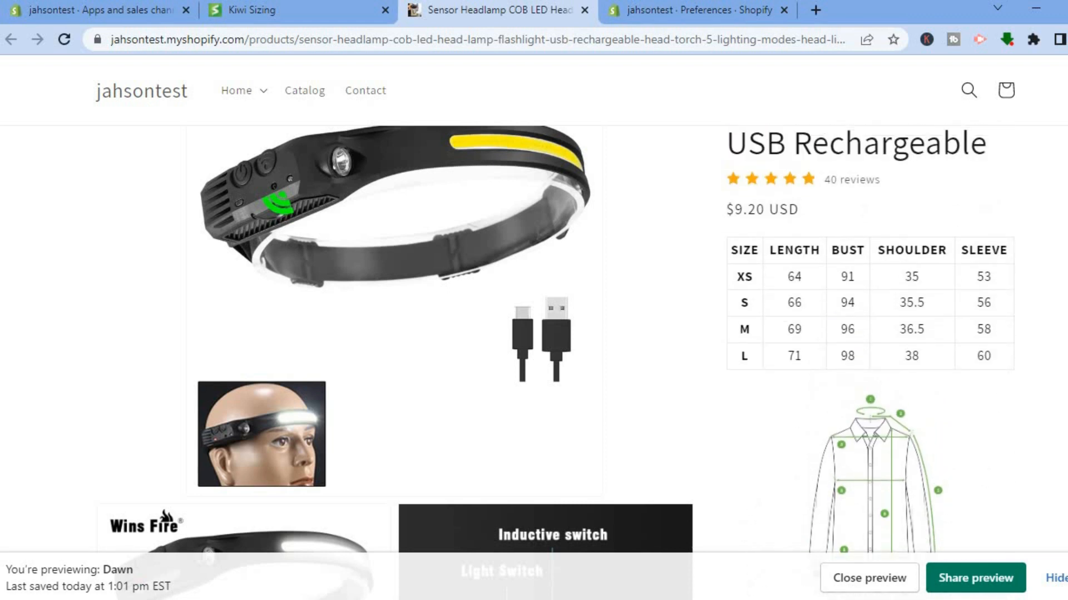
pyautogui.scroll(-5, 870, 278)
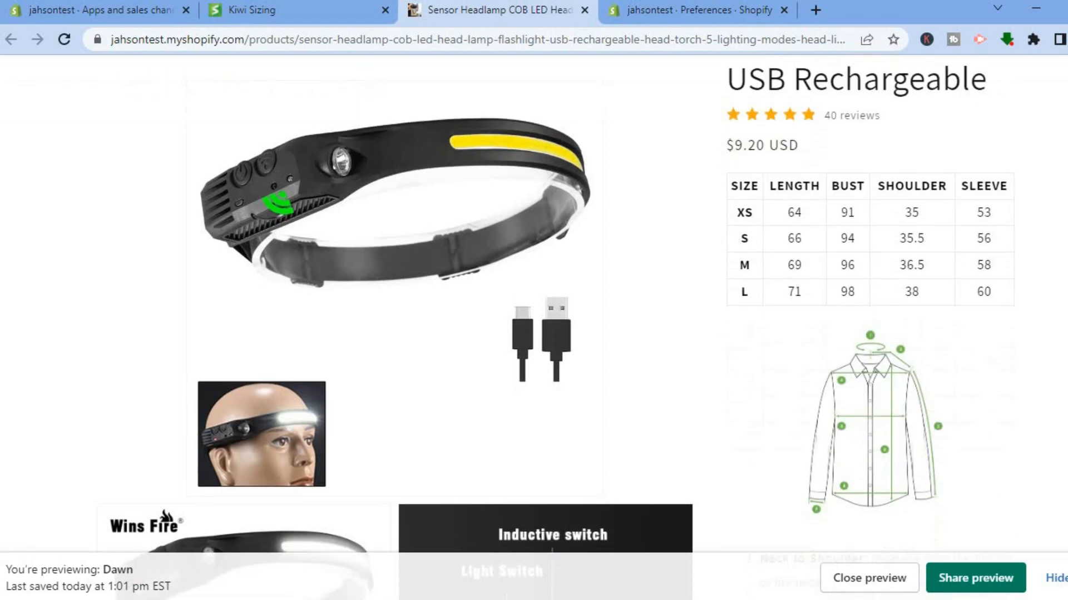
pyautogui.scroll(-3, 879, 300)
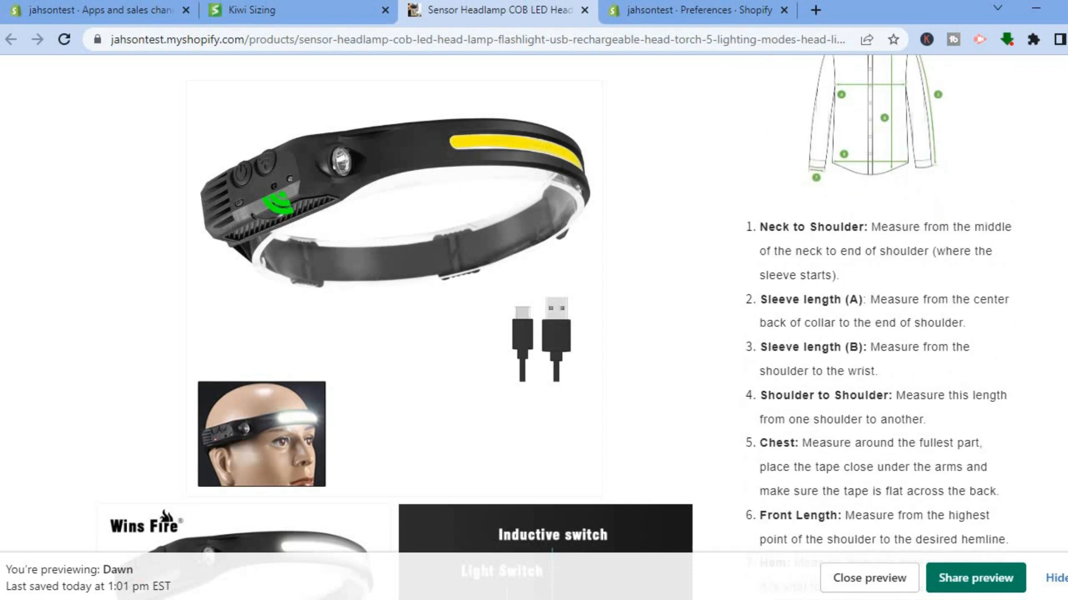
pyautogui.scroll(-15, 867, 300)
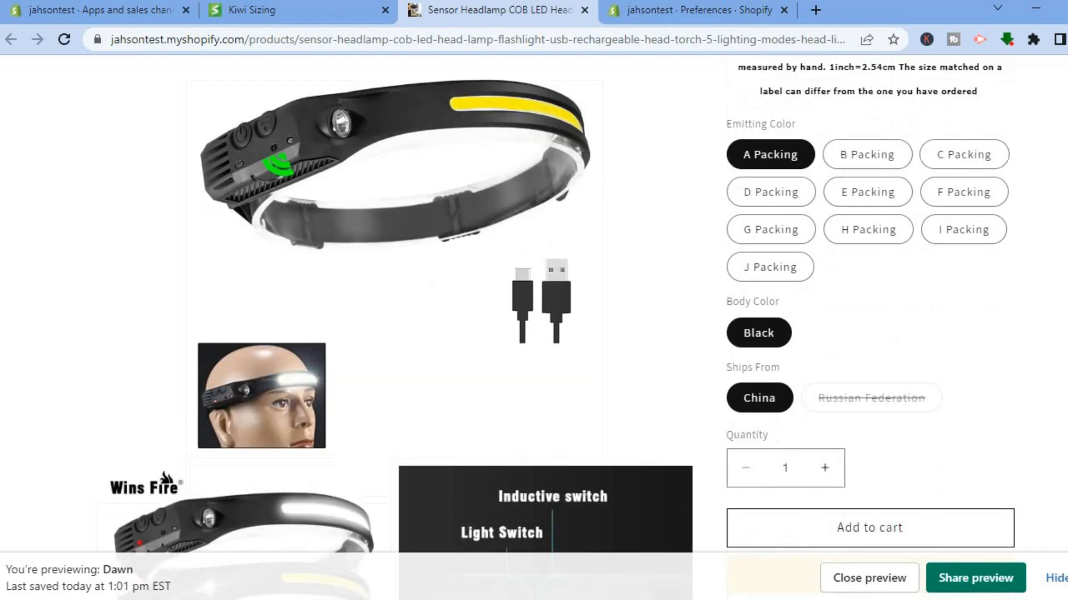